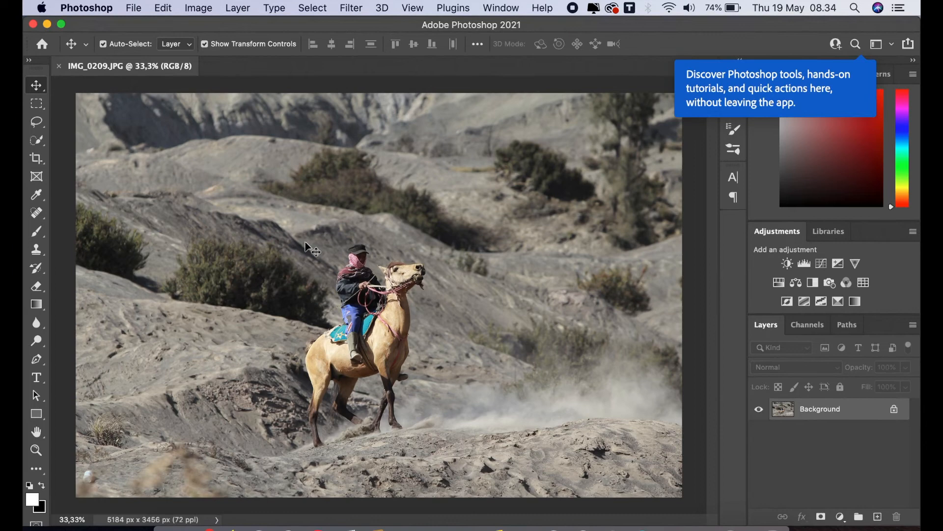
Duplicate the Background layer, then select the subject and copy it onto its own new layer.
drag(847, 409, 877, 509)
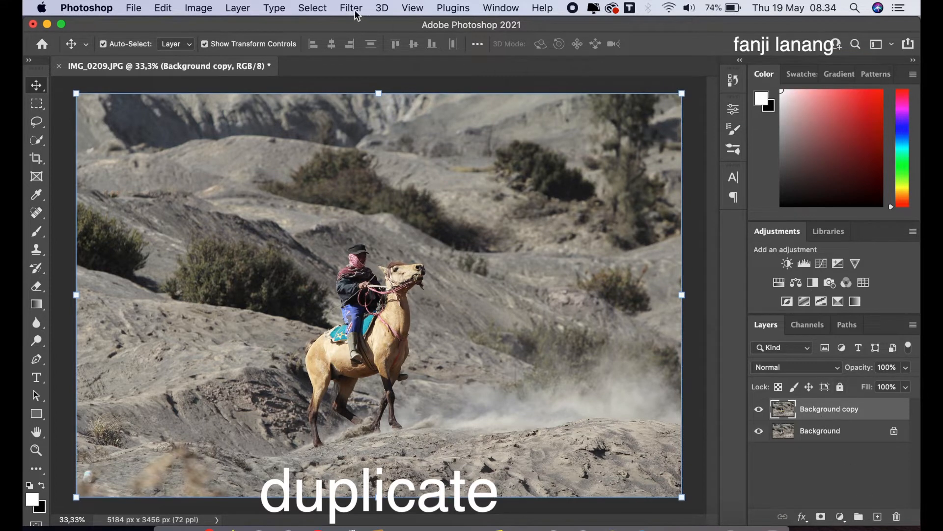
click(313, 8)
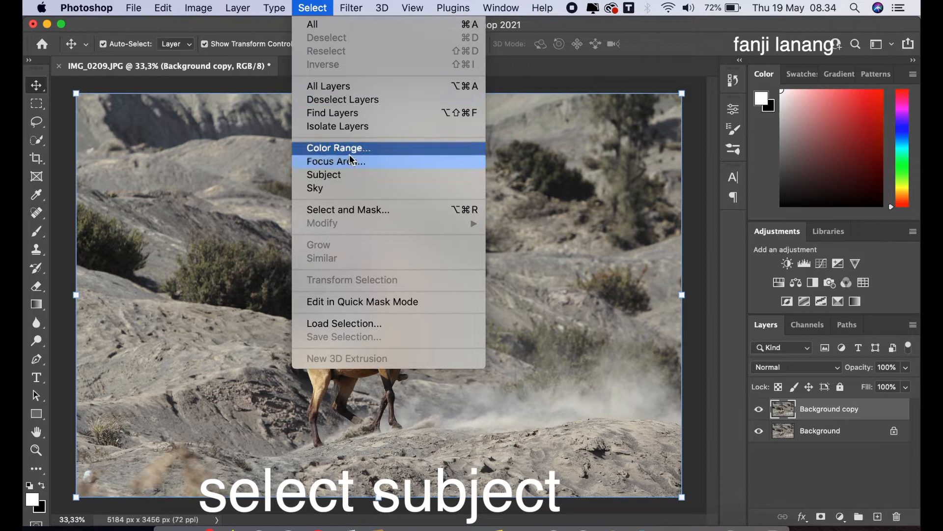
click(356, 176)
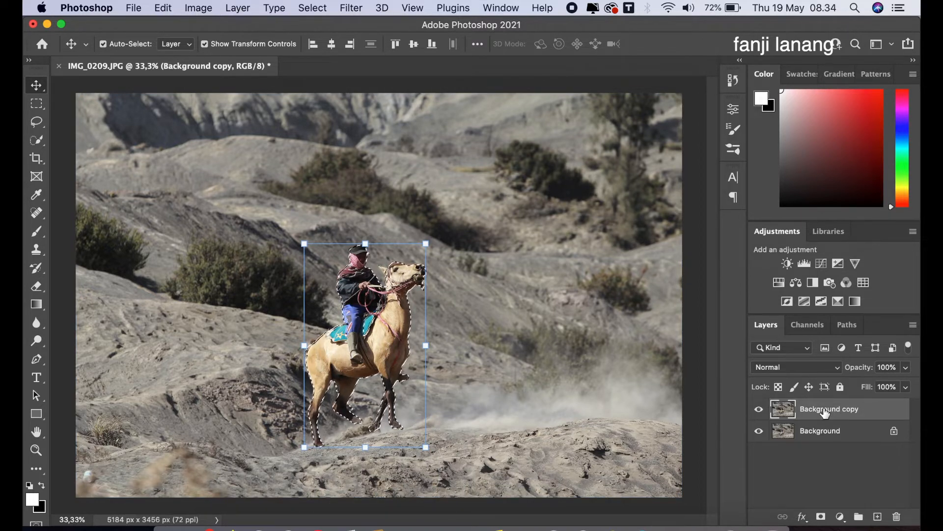
key(ctrl+j)
key(ctrl+j)
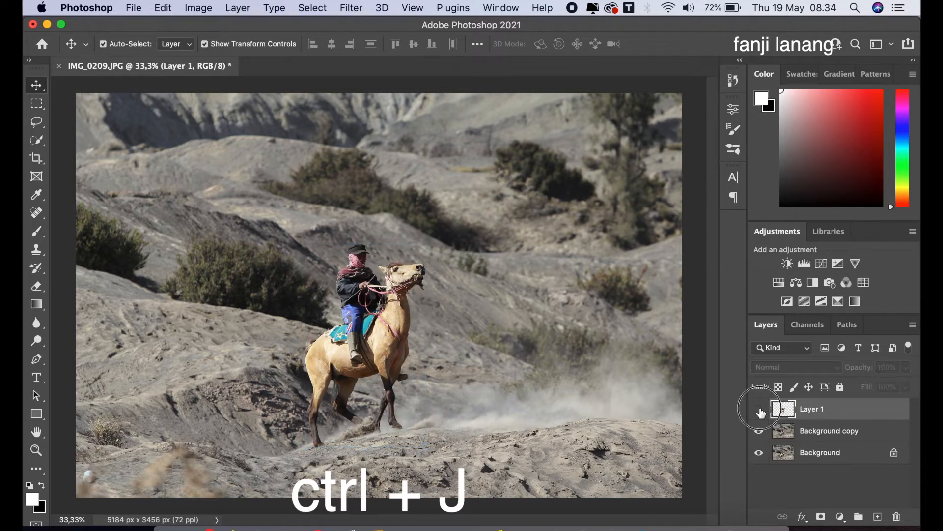
Add a blank layer directly above the Background copy layer.
click(850, 438)
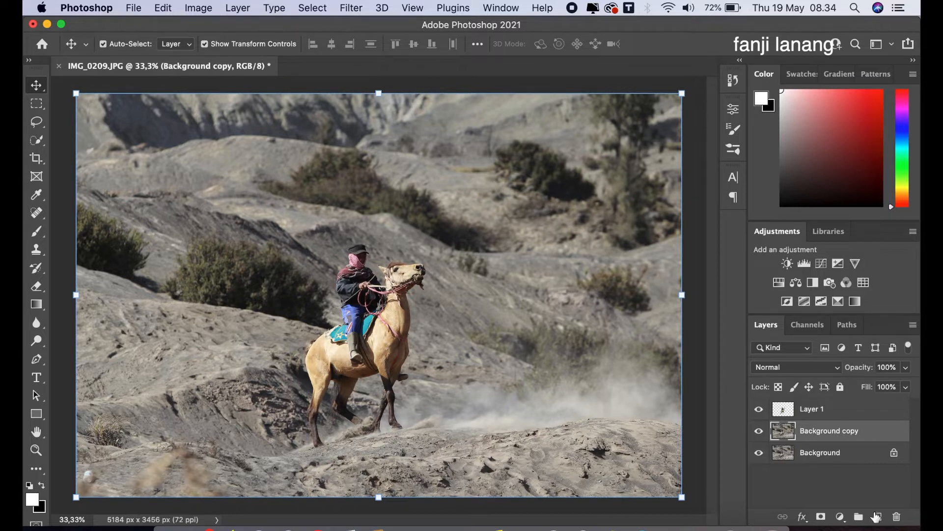
click(877, 516)
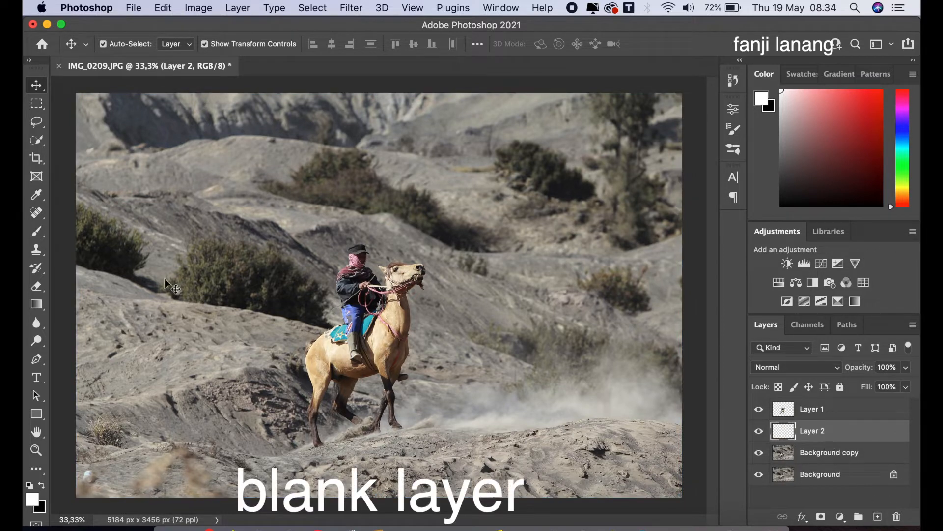
Set the foreground colour to 06816e and draw a gradient from the top edge down to about mid-image on the blank layer.
click(37, 305)
click(58, 303)
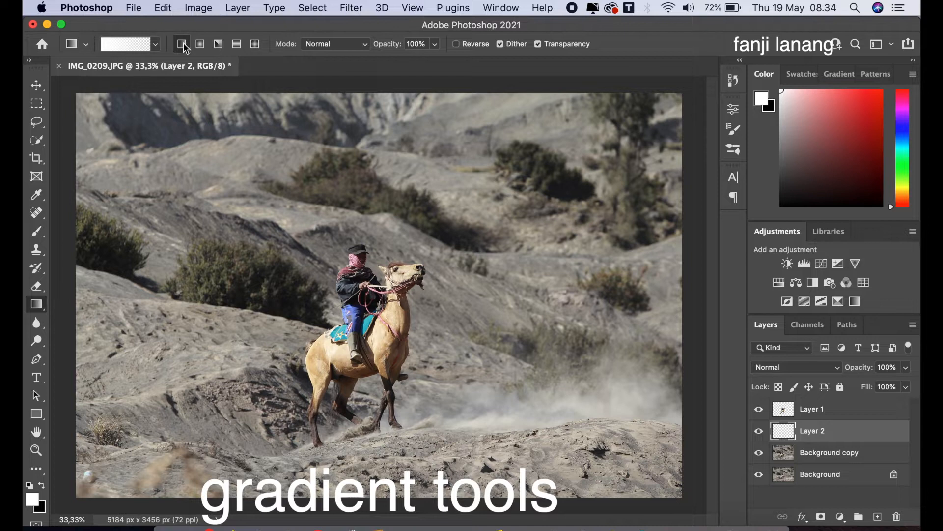
click(36, 504)
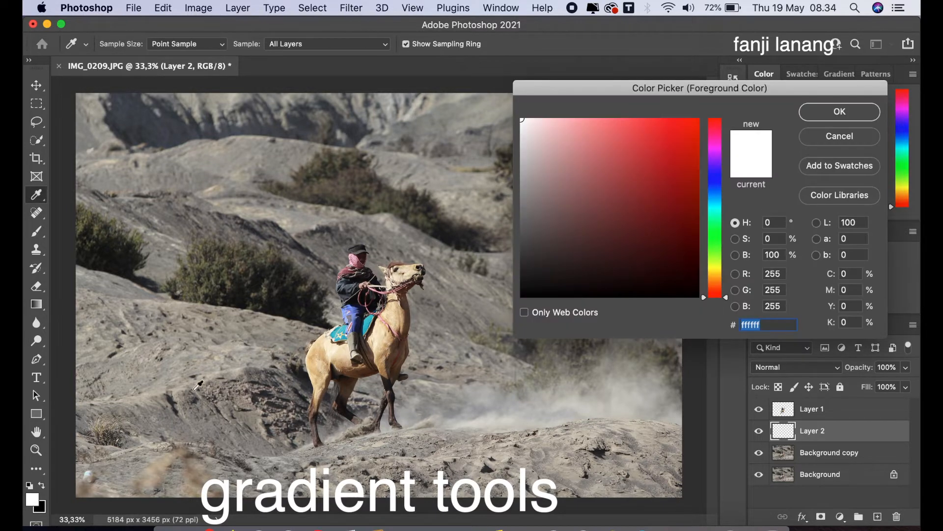
click(698, 120)
mouse_move(719, 240)
mouse_down()
mouse_move(719, 210)
mouse_move(721, 221)
mouse_move(640, 208)
mouse_up()
drag(721, 217, 719, 215)
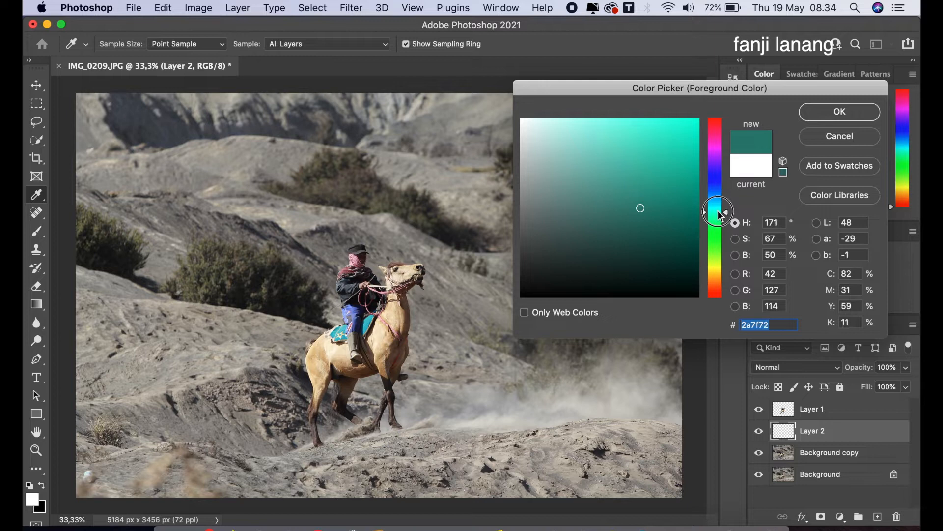
click(692, 206)
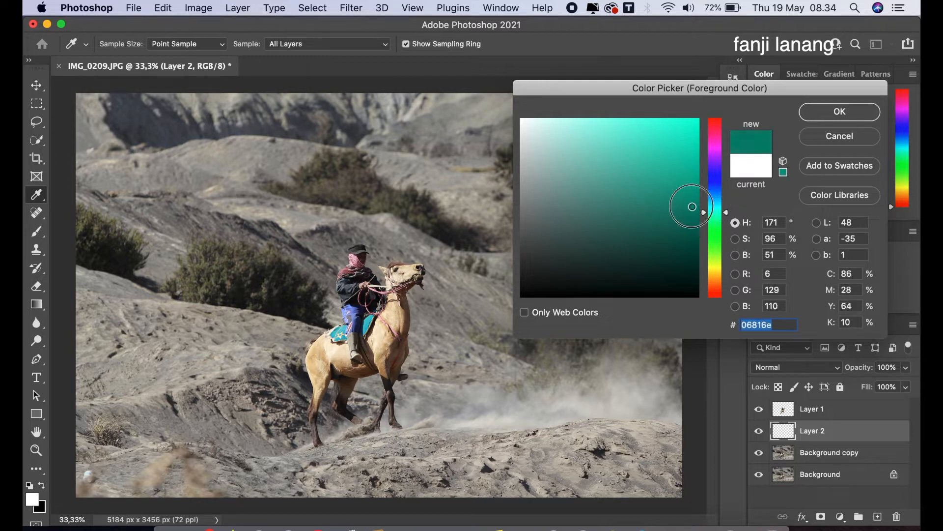
click(838, 111)
key(g)
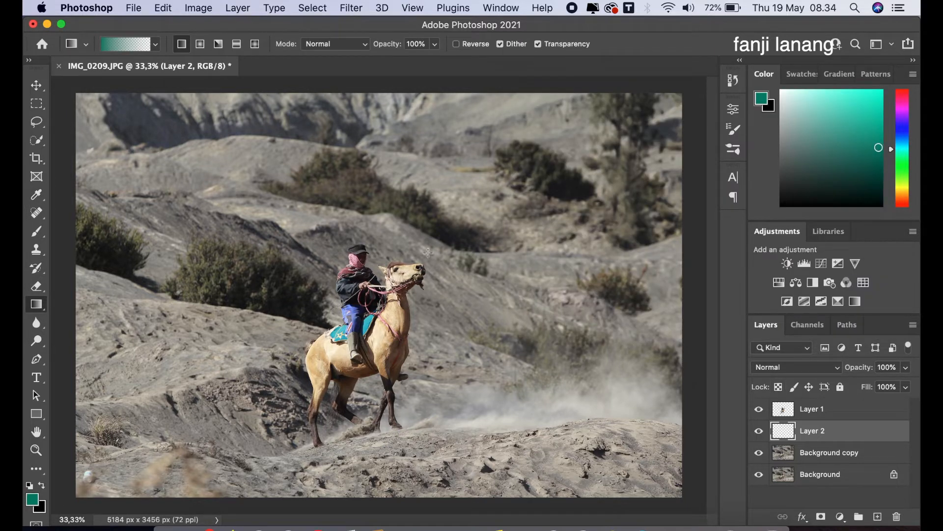
drag(386, 86, 394, 395)
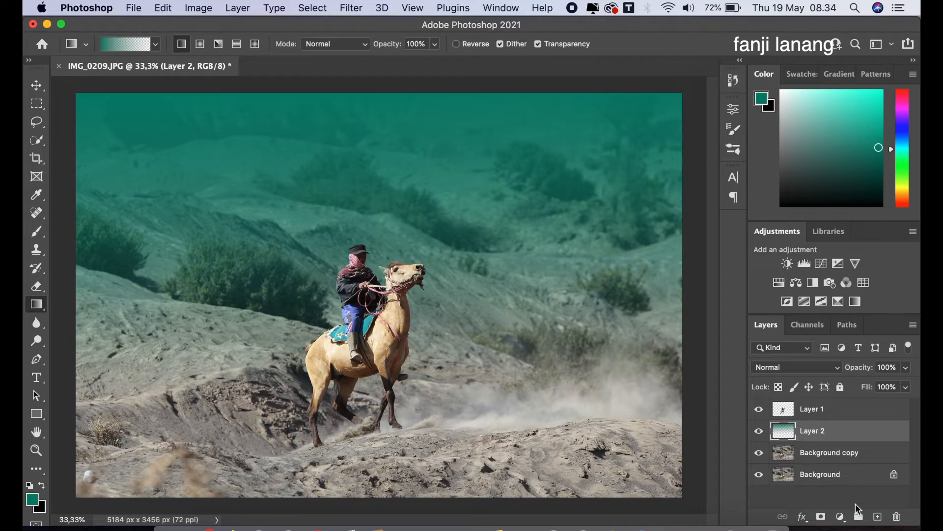
Add a layer mask to Layer 2 and set up a black brush at 65% opacity.
click(821, 516)
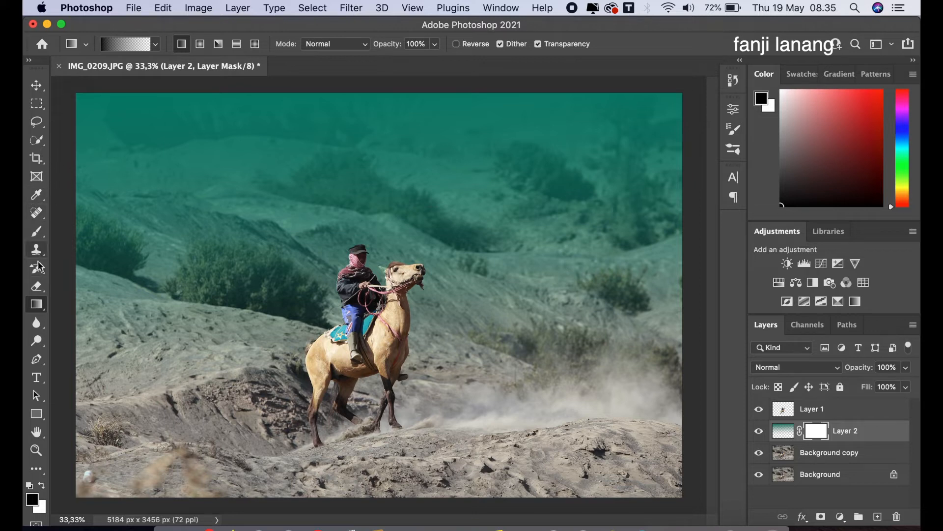
click(37, 230)
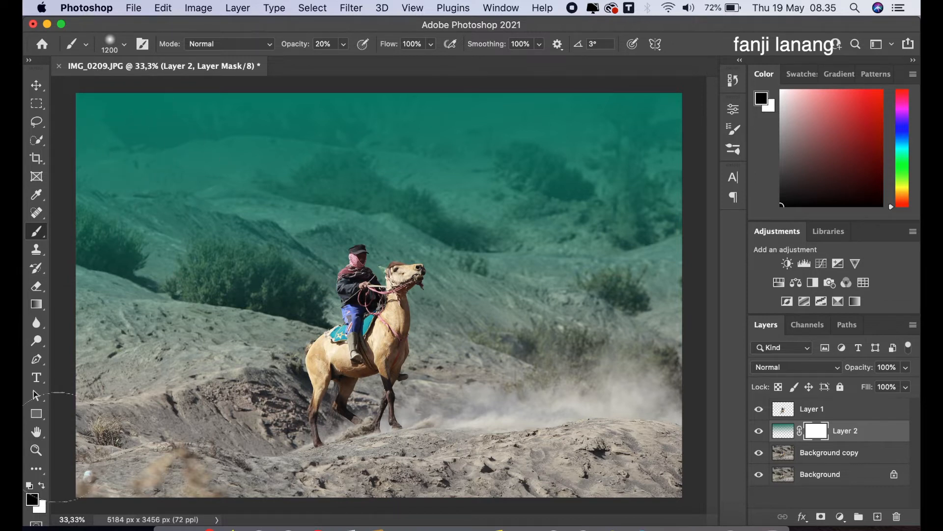
click(44, 489)
click(44, 489)
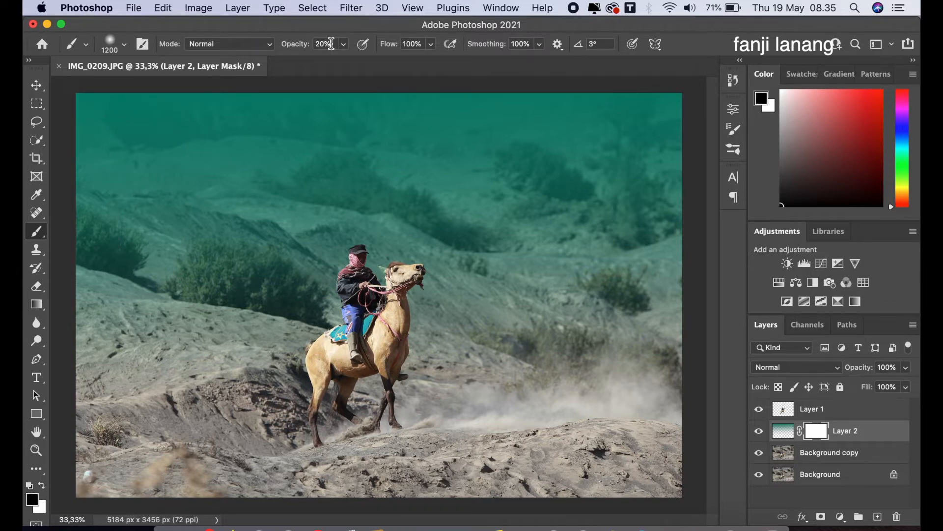
click(344, 44)
drag(342, 60, 373, 61)
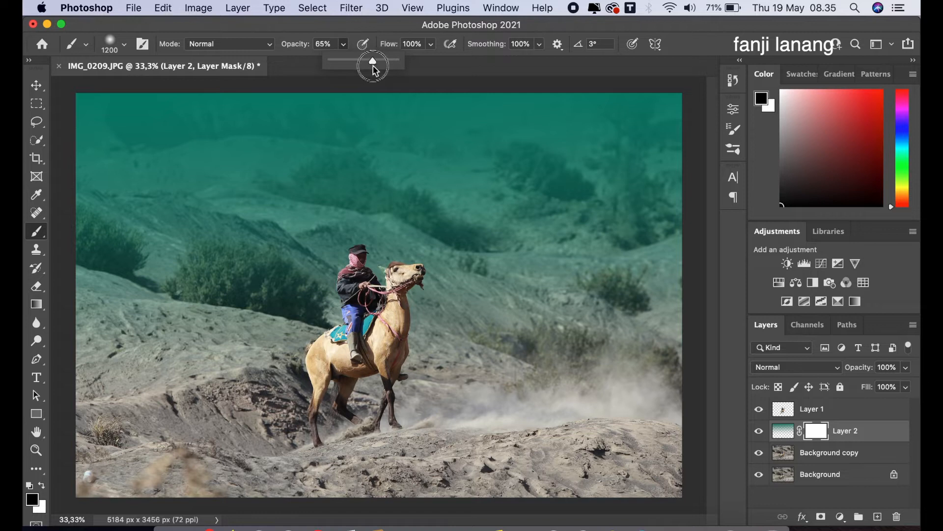
Paint on the mask across the upper background, undoing one stroke and lowering brush opacity to 48%.
mouse_move(115, 105)
mouse_down()
mouse_move(90, 113)
mouse_move(718, 125)
mouse_up()
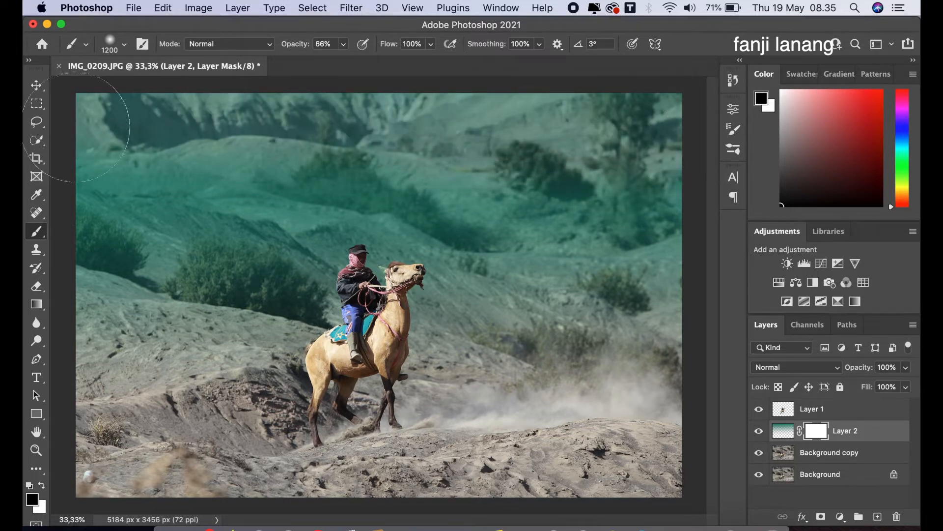
mouse_move(407, 160)
mouse_down()
mouse_move(637, 193)
mouse_move(385, 215)
mouse_move(208, 207)
mouse_move(86, 183)
mouse_move(145, 148)
mouse_up()
key(super+z)
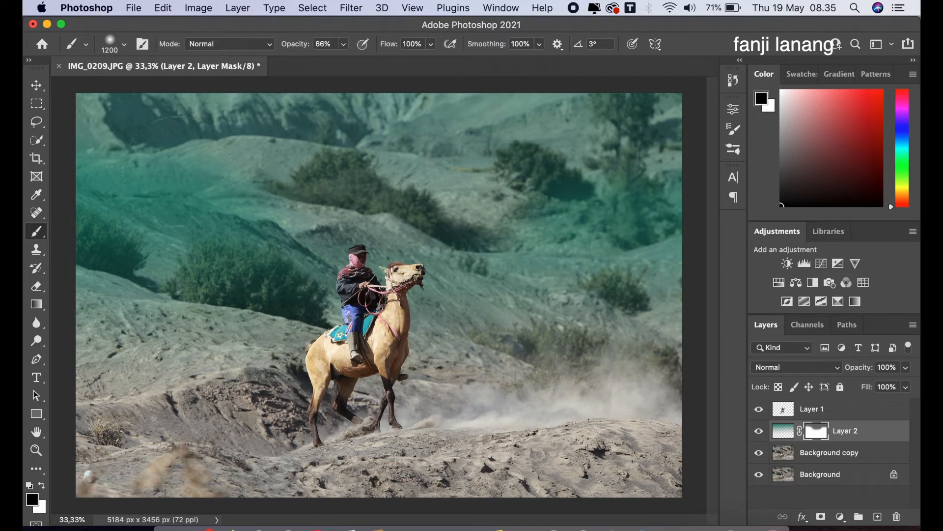
drag(343, 44, 331, 69)
drag(98, 178, 290, 172)
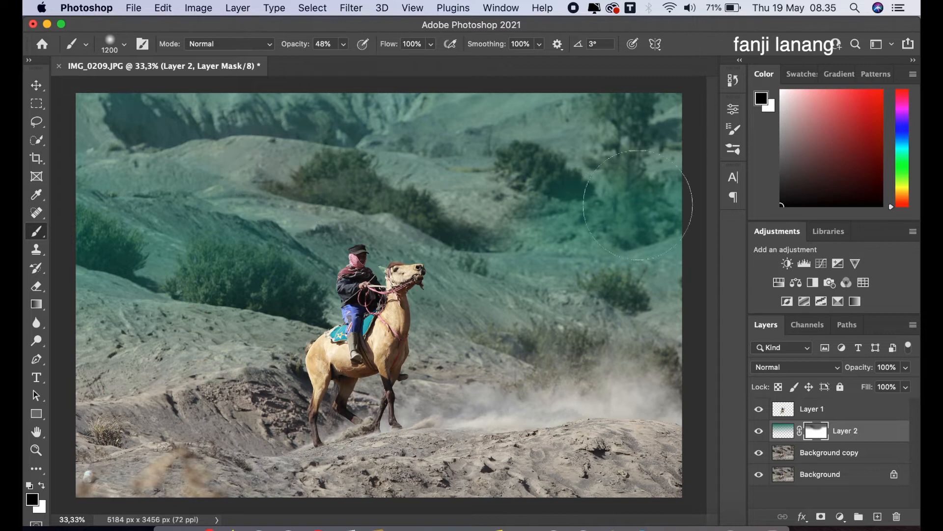
Shrink the brush to 300 and paint the mask near the horse's head.
key(super+equal)
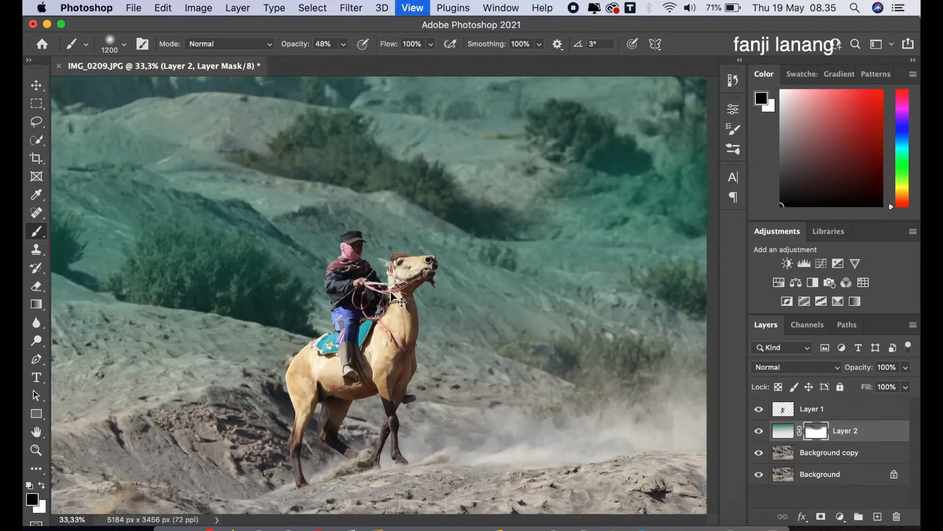
key(bracketleft)
key(bracketleft)
key(bracketleft)
key(bracketleft)
key(bracketleft)
key(bracketleft)
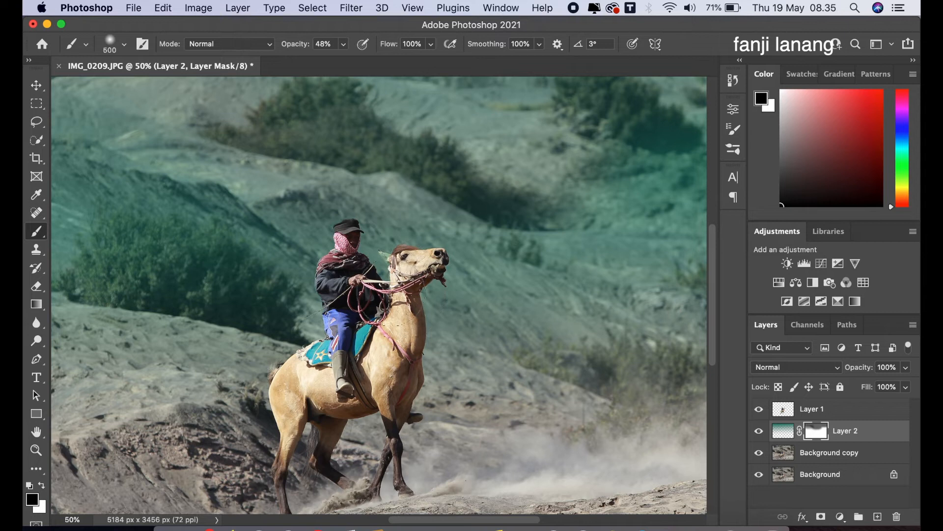
click(388, 259)
key(super+minus)
key(super+minus)
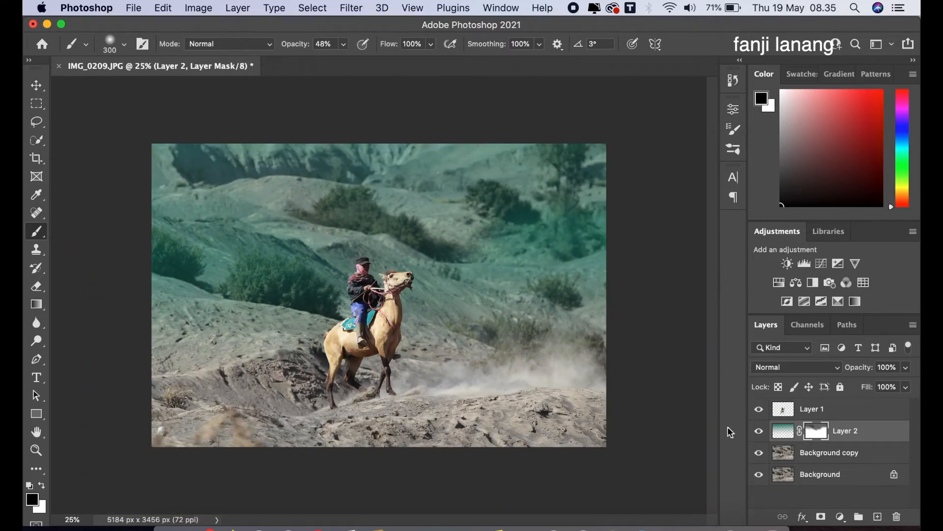
Toggle Layer 2's visibility to compare the colour effect.
click(759, 431)
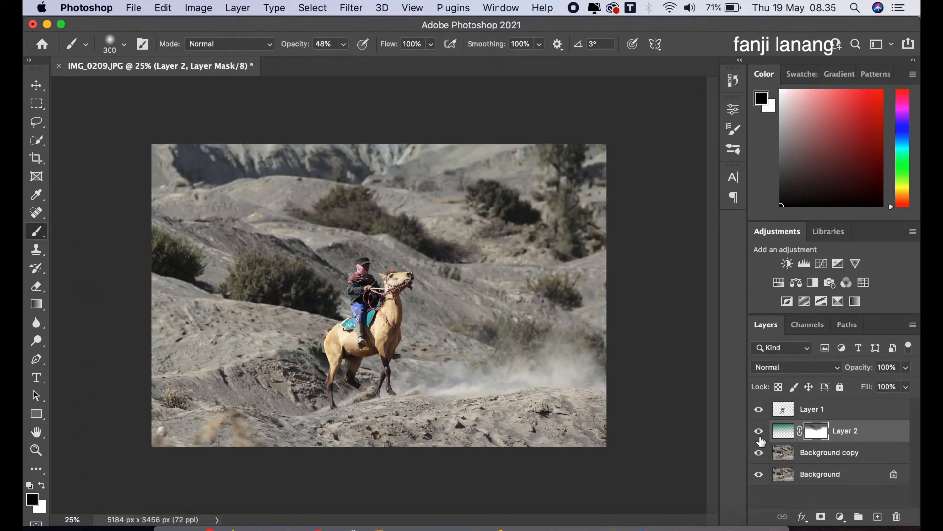
click(761, 439)
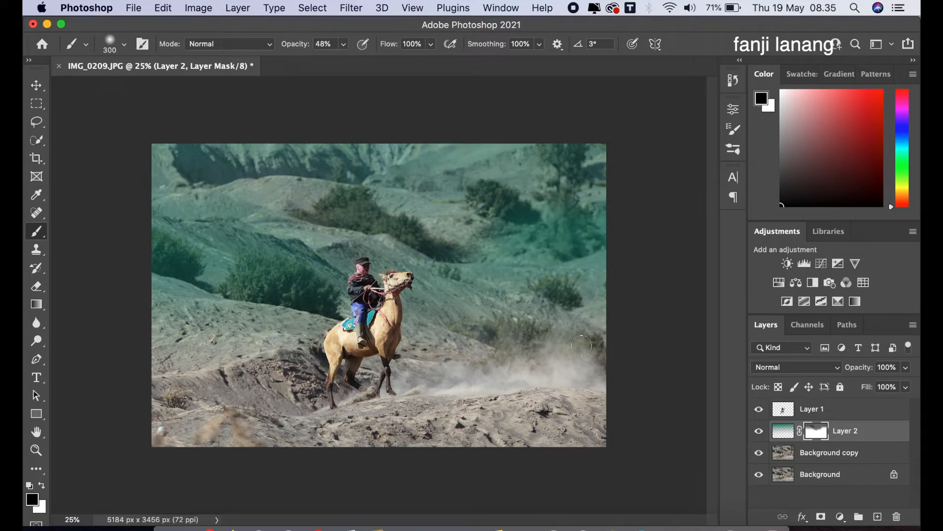
Add a new layer at the top and apply the merged image to it with Normal blending.
click(848, 409)
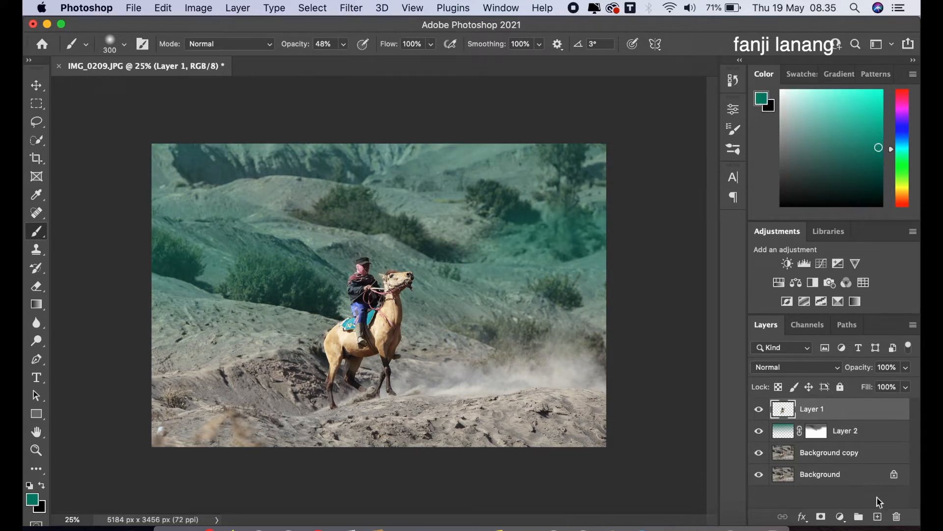
click(877, 516)
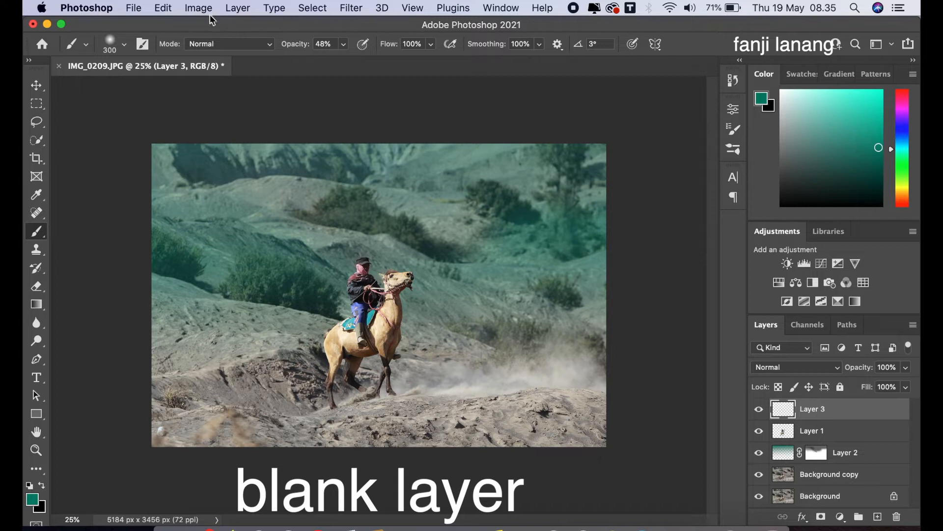
click(199, 8)
click(252, 217)
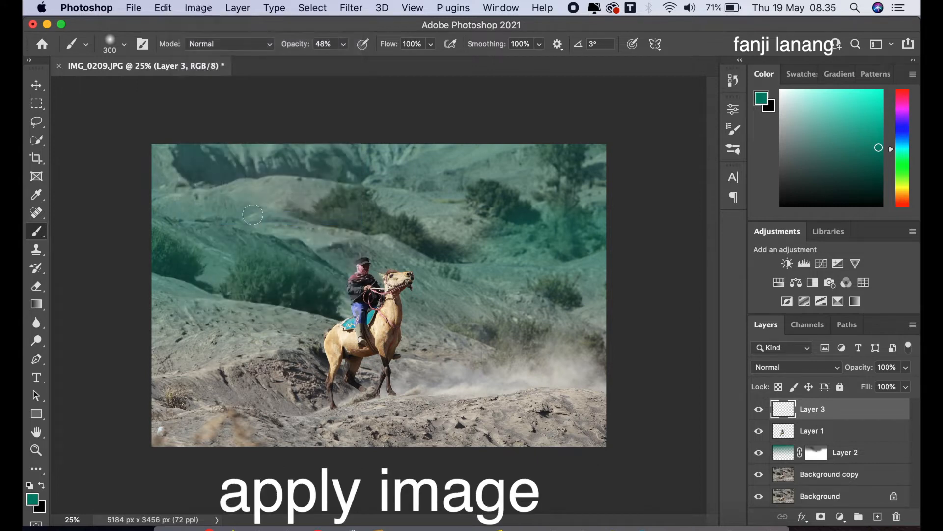
click(439, 225)
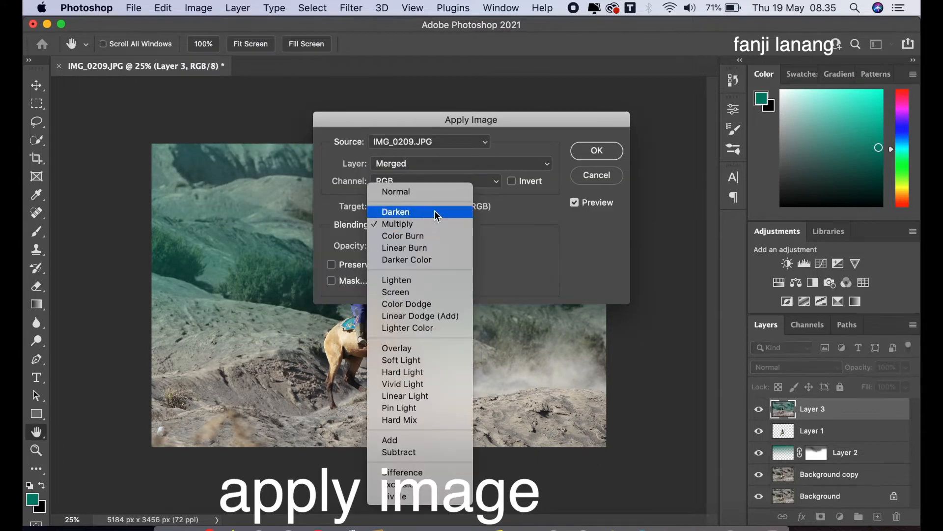
click(436, 191)
click(596, 150)
key(b)
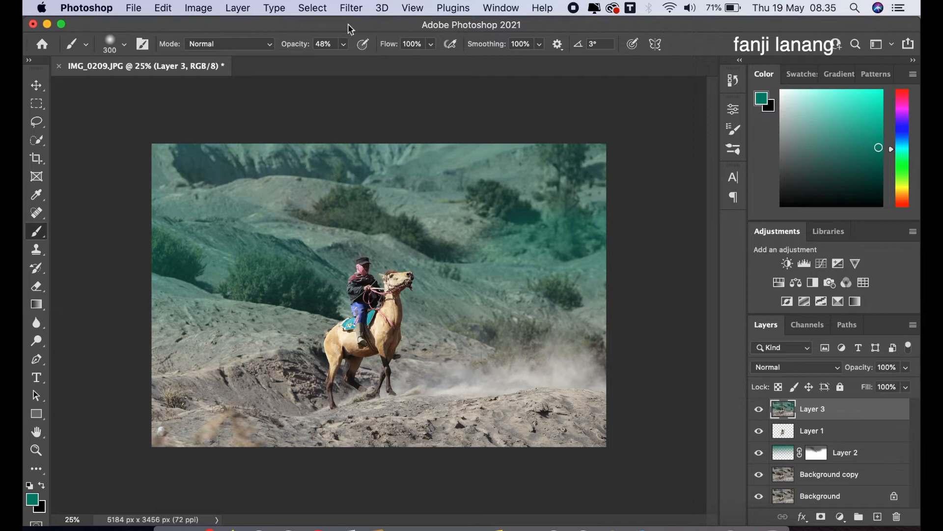
Open the Camera Raw Filter on the new layer and set Exposure to -0,70 in the Basic section.
click(351, 8)
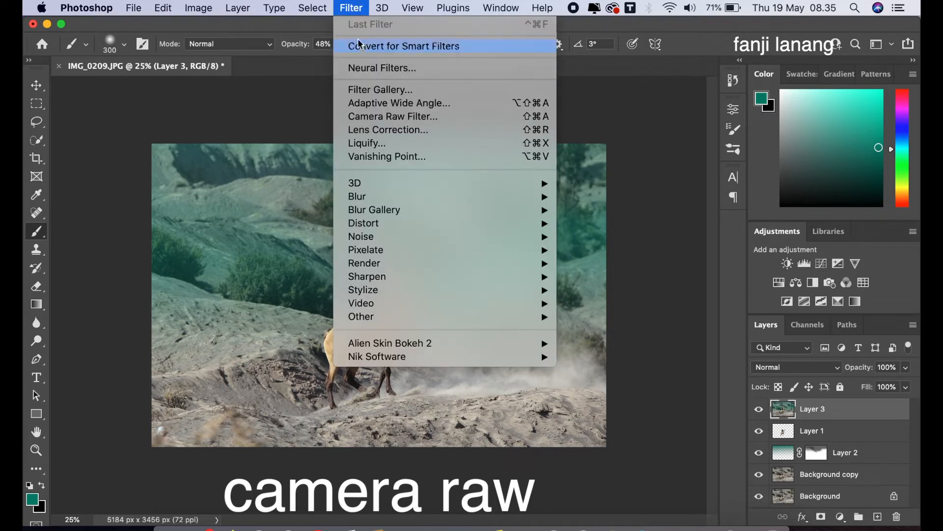
click(381, 117)
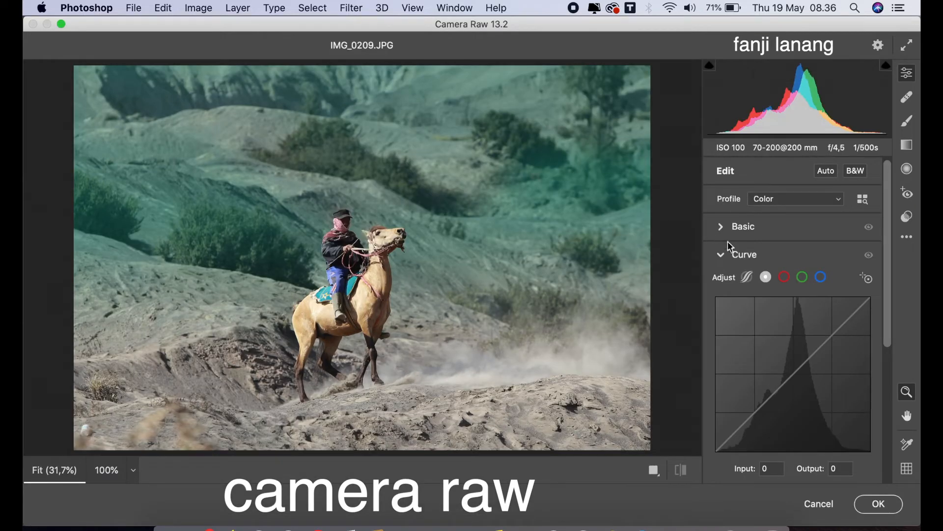
click(724, 256)
click(722, 227)
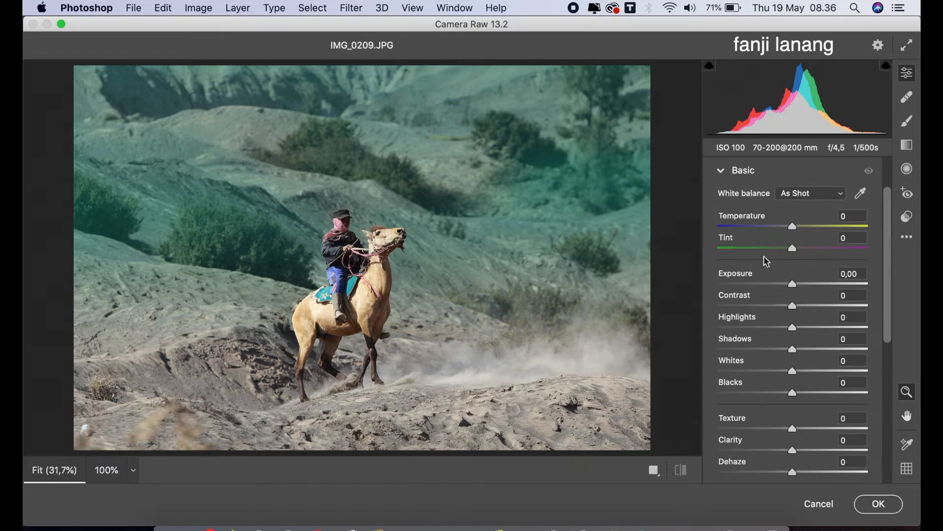
click(786, 284)
drag(786, 287, 782, 288)
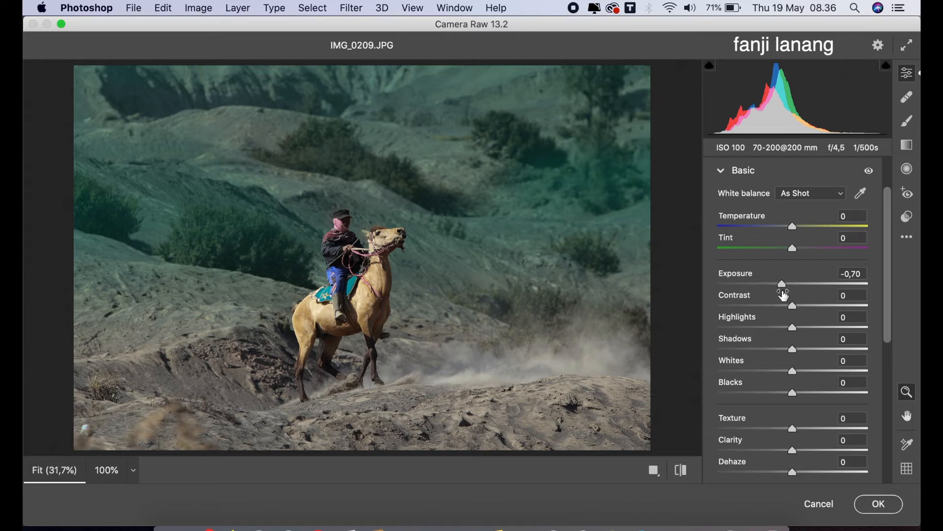
Set Highlights to -100, Shadows to +100, Whites to +22, Blacks to -25 and Temperature to +5.
drag(766, 334, 695, 343)
drag(792, 349, 917, 350)
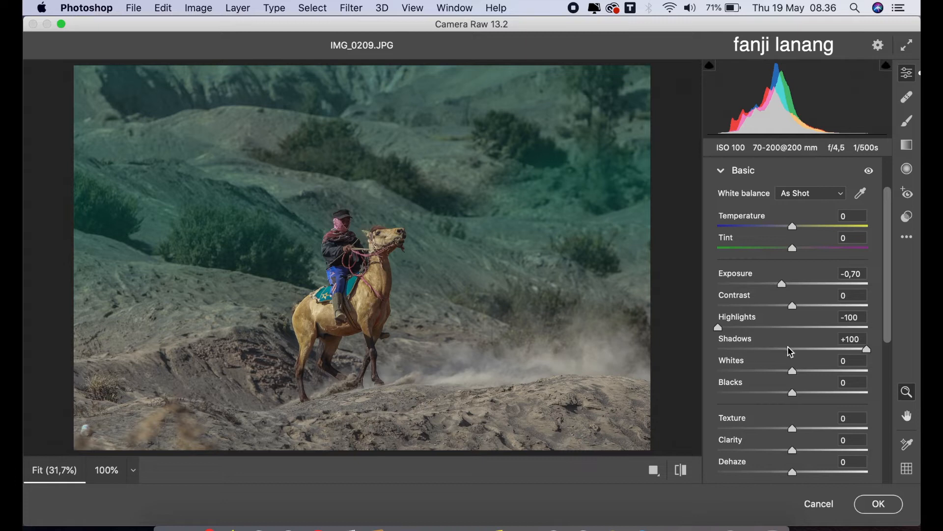
drag(786, 375, 776, 399)
drag(796, 226, 799, 227)
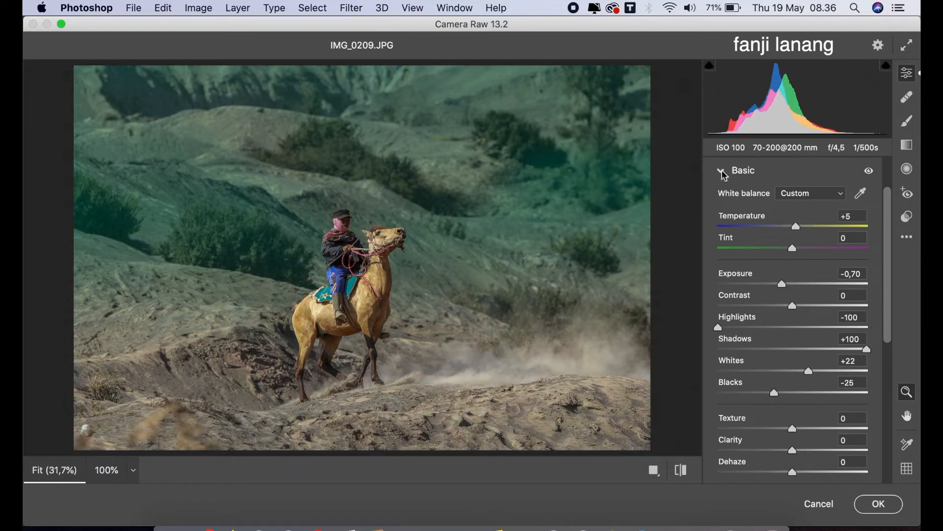
Set Vibrance to -15 and Texture to +10 in the Basic section, then collapse it.
drag(890, 295, 890, 376)
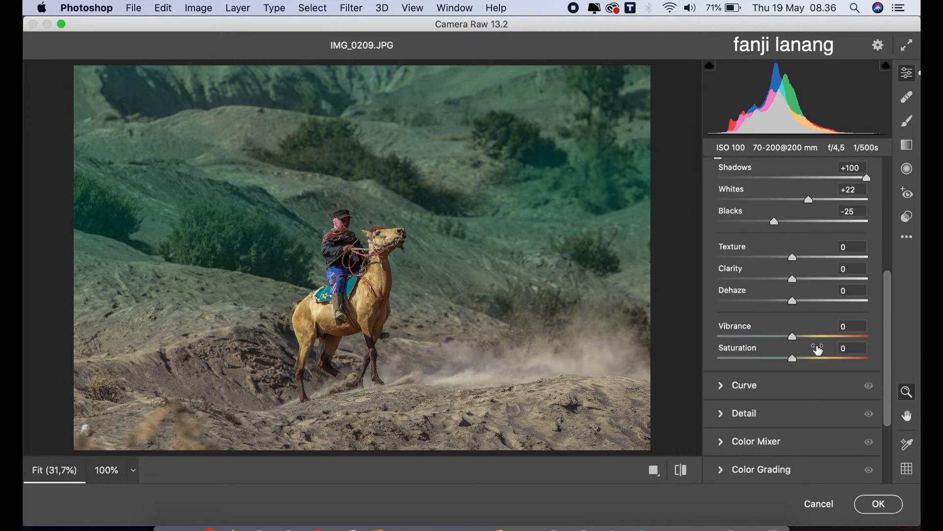
mouse_move(792, 338)
mouse_down()
mouse_move(781, 339)
mouse_move(785, 348)
mouse_up()
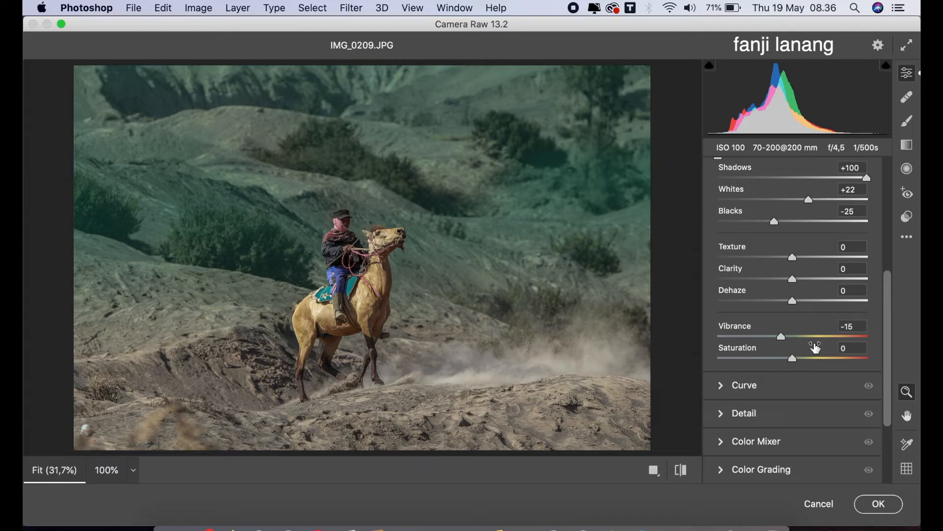
drag(893, 333, 892, 308)
drag(805, 305, 803, 320)
drag(891, 310, 892, 236)
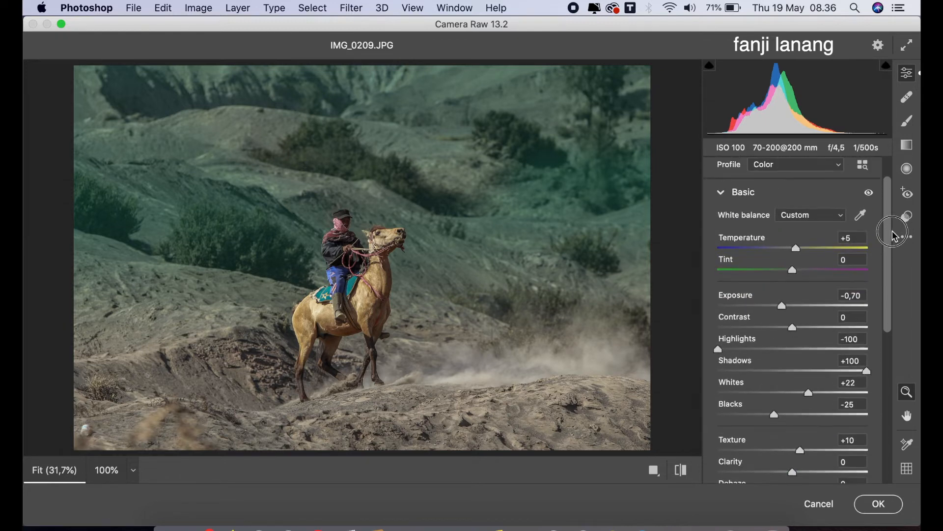
click(724, 193)
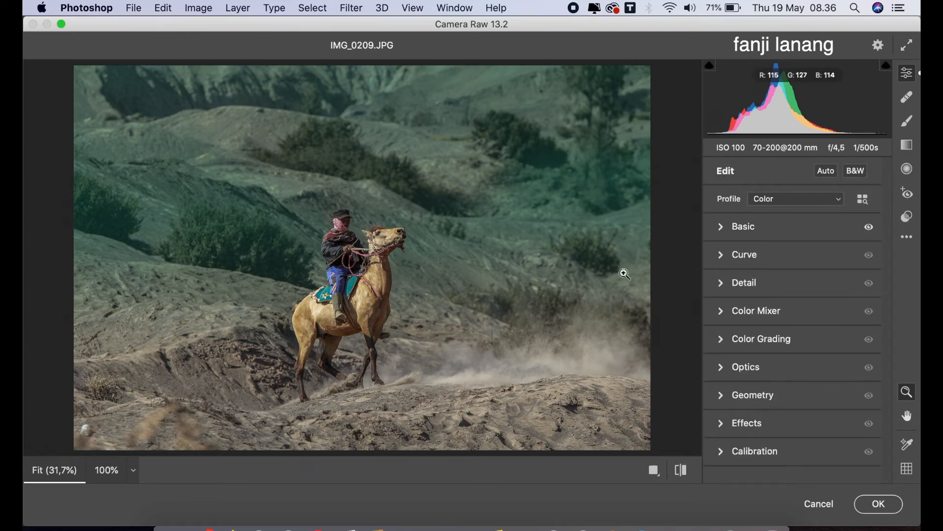
Shape the point curve with points at input 64/output 56 and 193/194, raising the black point output to 11.
click(722, 254)
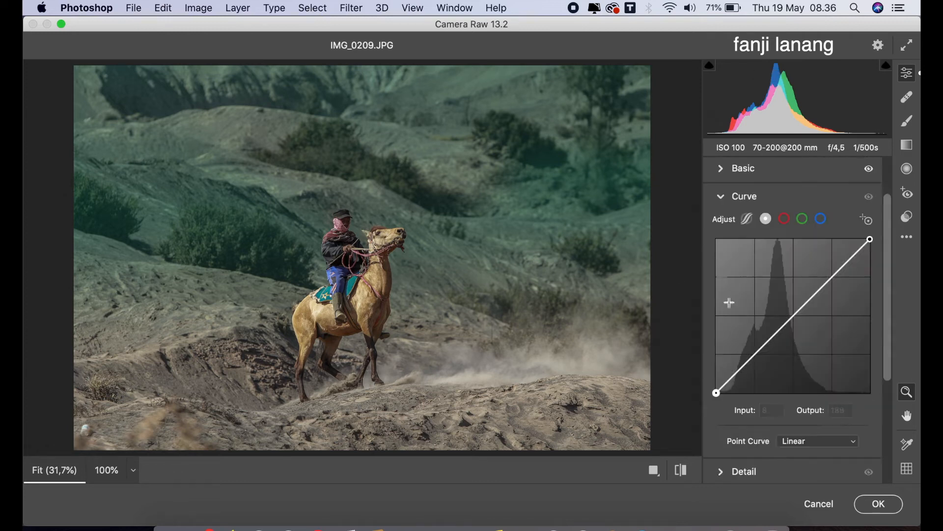
click(755, 358)
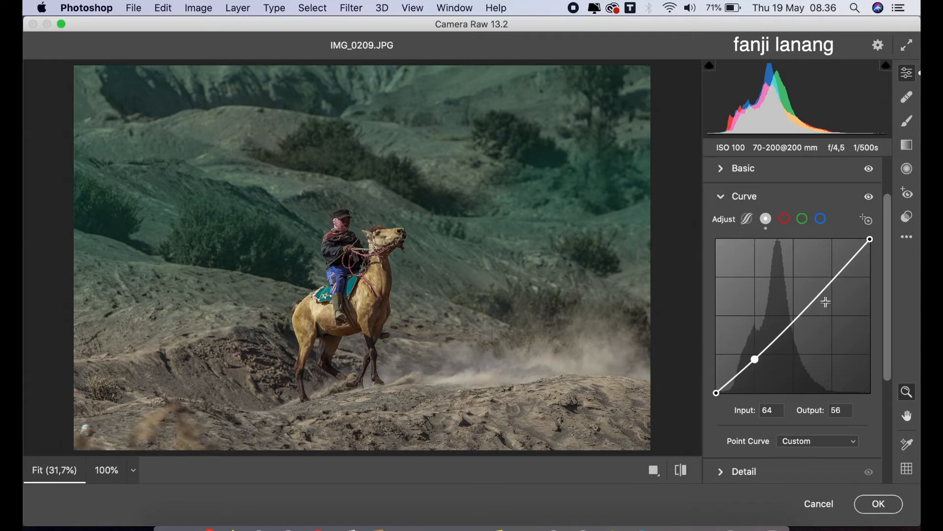
click(833, 276)
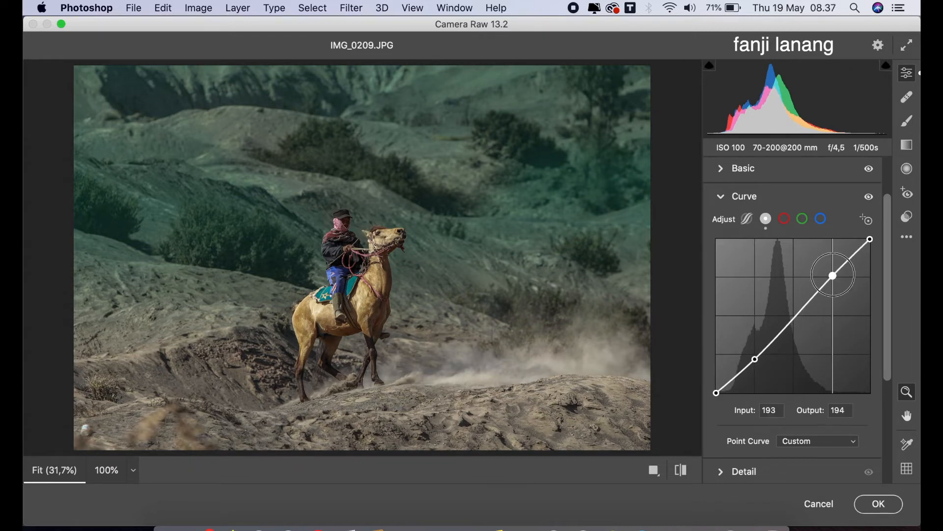
drag(715, 393, 716, 387)
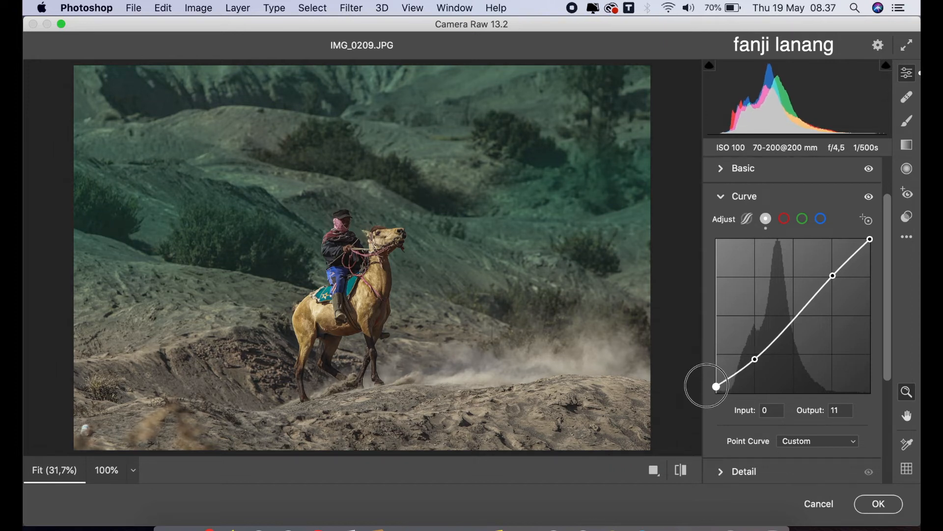
Adjust the blue channel curve's white point slightly and collapse the Curve section.
click(821, 218)
mouse_move(870, 240)
mouse_down()
mouse_move(869, 249)
mouse_move(869, 240)
mouse_up()
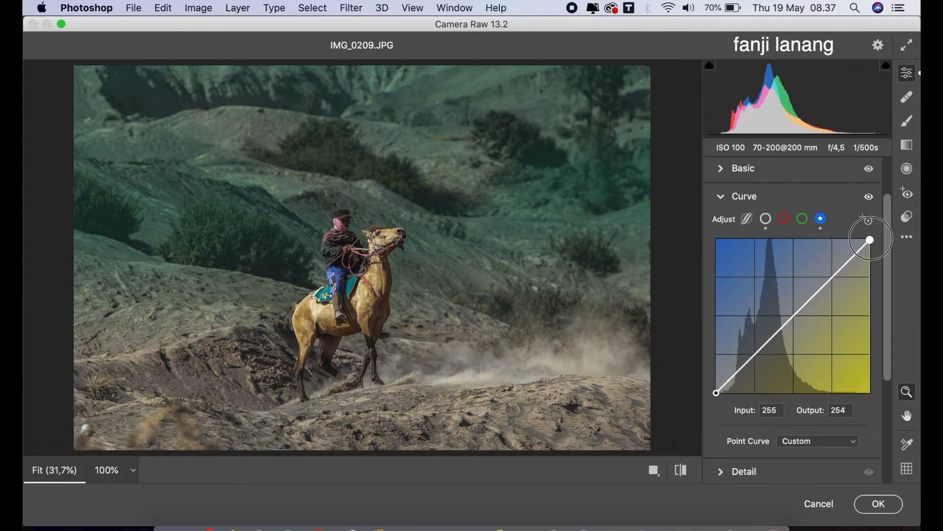
click(721, 198)
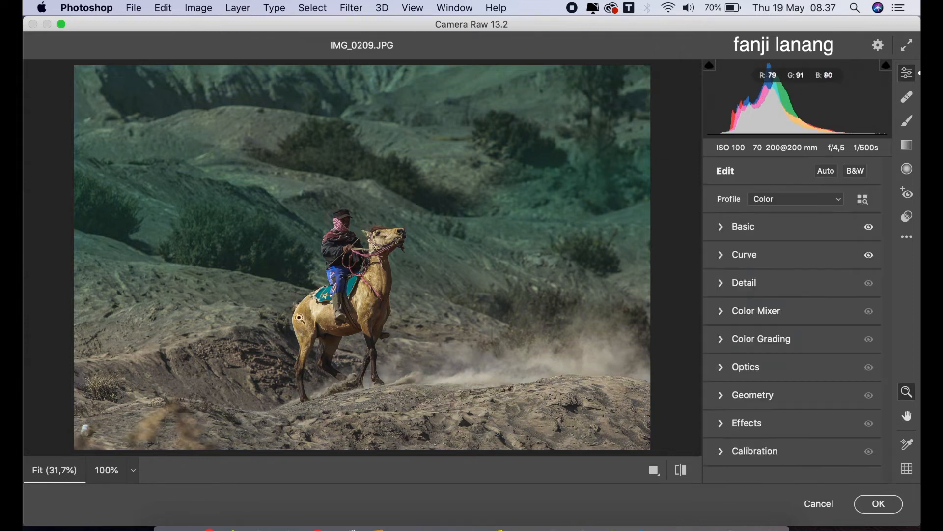
Add graduated filters from the bottom and top of the image with Exposure -0,25 and Contrast +5.
click(905, 145)
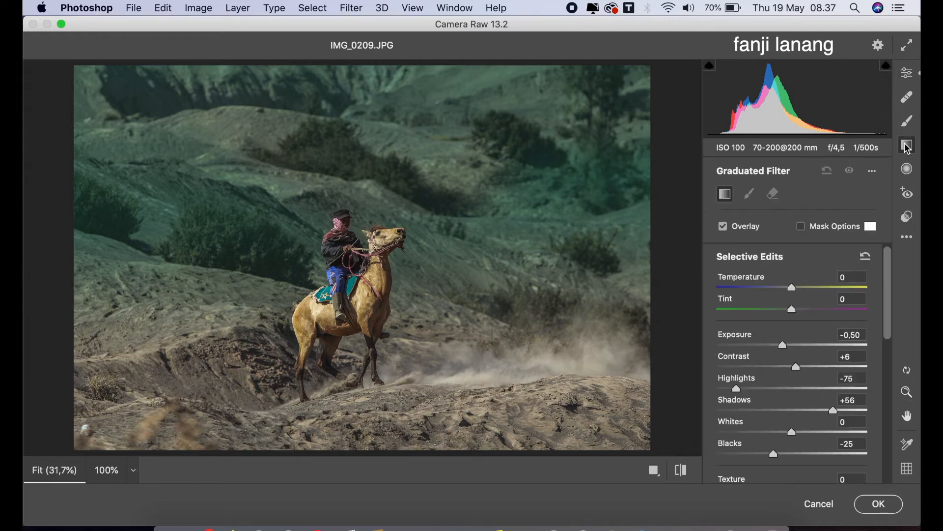
drag(783, 344, 787, 349)
drag(383, 452, 381, 306)
drag(389, 62, 391, 240)
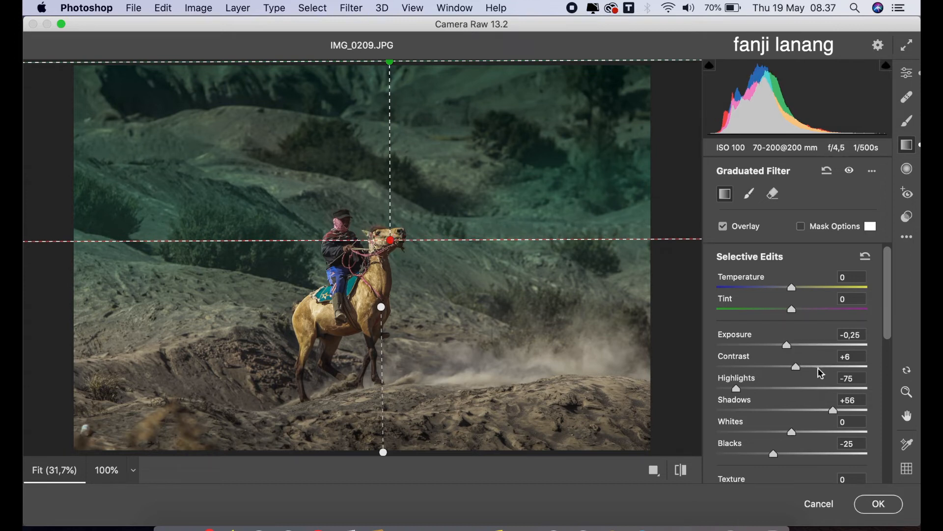
drag(798, 373, 800, 375)
click(913, 74)
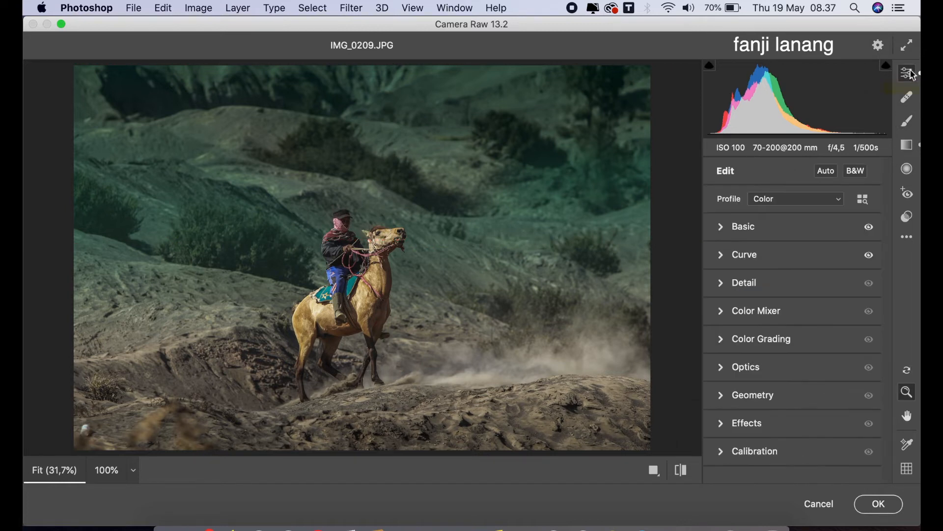
Tint the shadows in Color Grading with Hue 61 and Saturation 15.
click(722, 340)
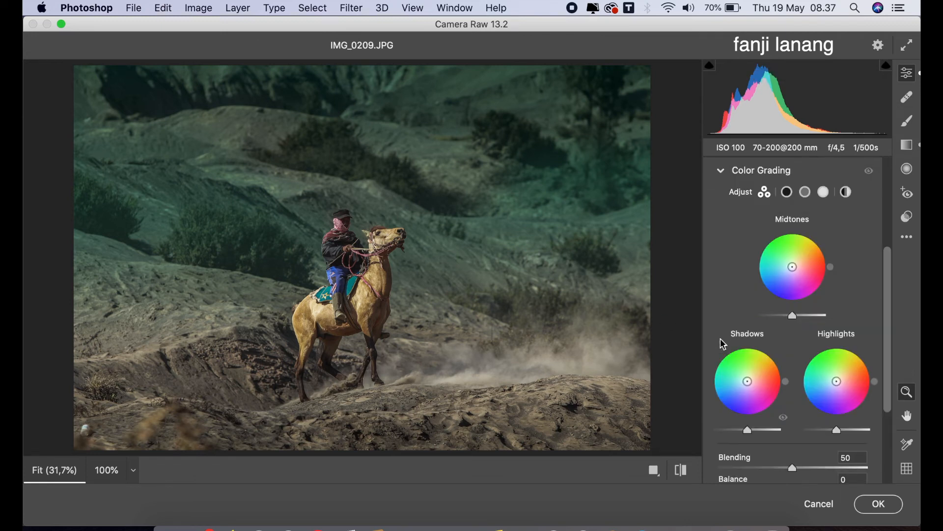
click(787, 191)
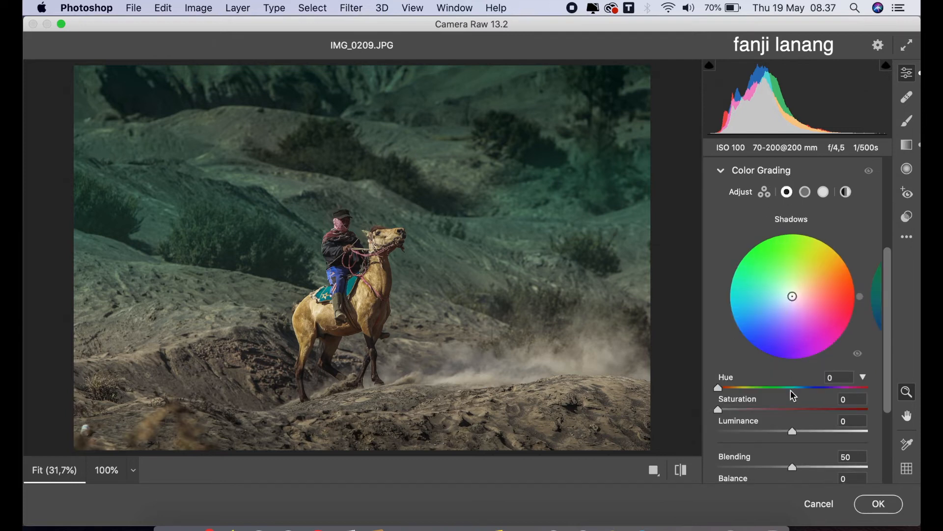
drag(745, 389, 744, 433)
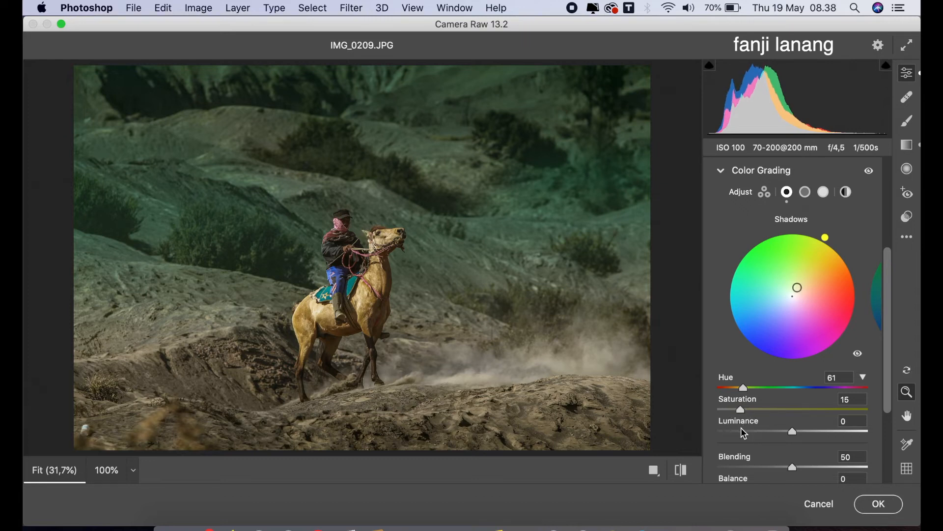
click(824, 192)
click(795, 388)
click(739, 410)
drag(741, 415, 722, 434)
drag(781, 383, 714, 399)
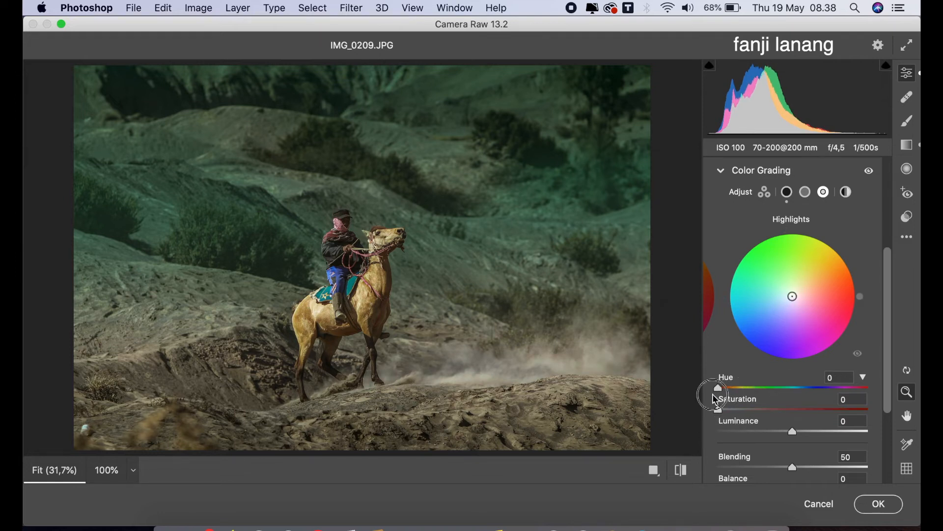
Tint the midtones in Color Grading with Hue 195 and Saturation 15.
click(805, 192)
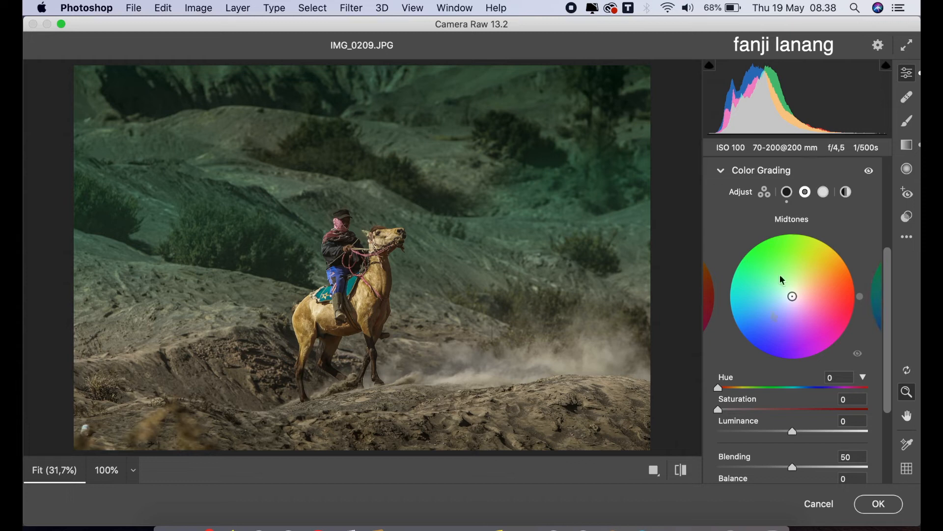
drag(774, 388, 798, 399)
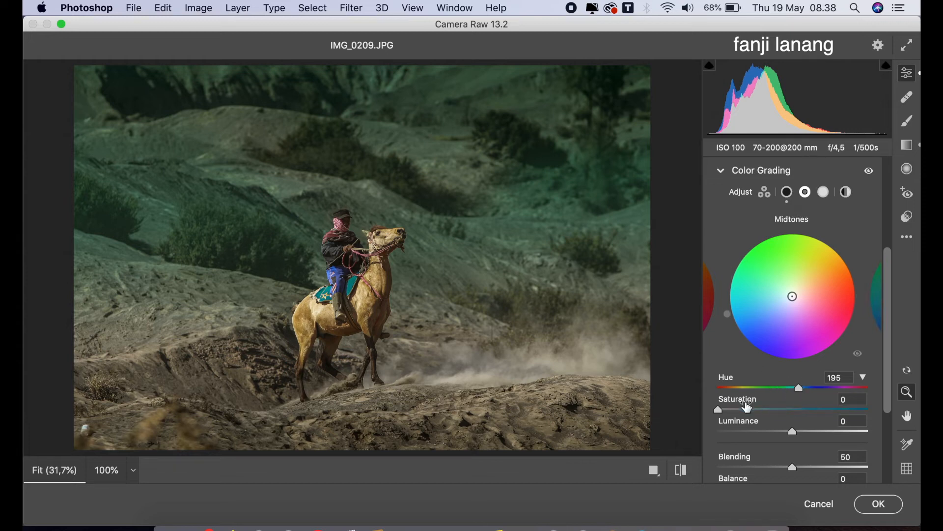
click(742, 411)
drag(742, 412, 744, 415)
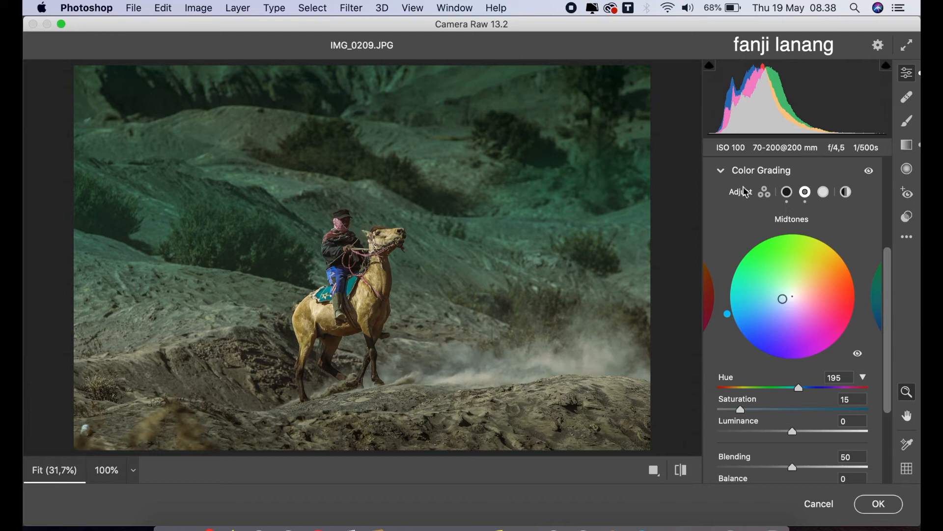
click(724, 171)
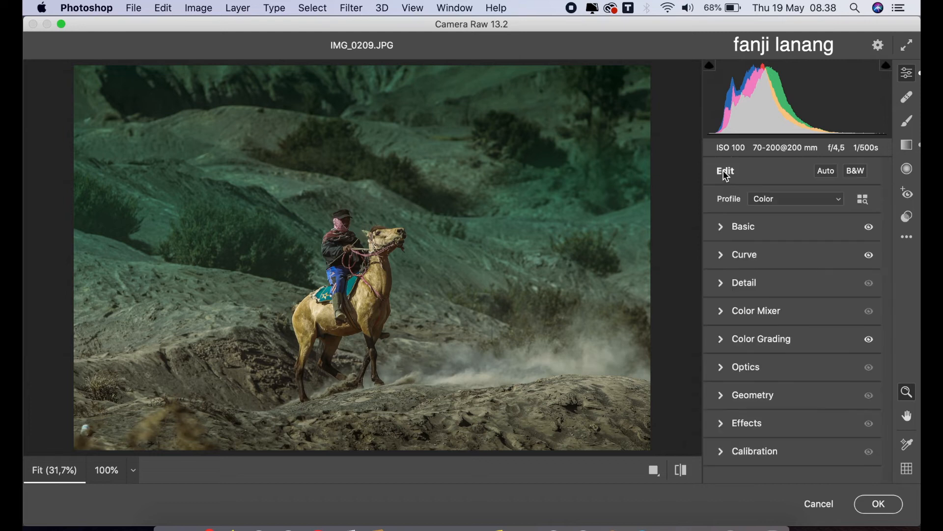
Set the Red Primary calibration to Hue +25 and Saturation +20.
click(724, 454)
click(812, 316)
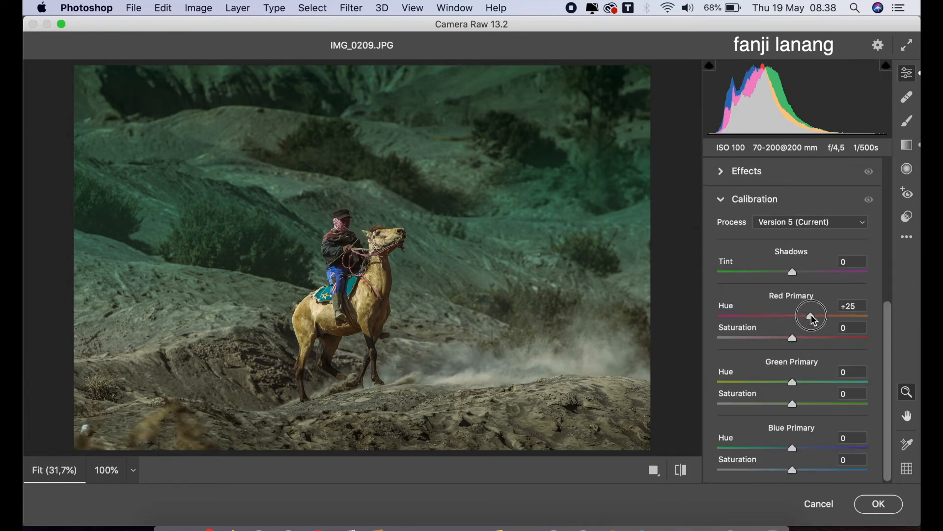
click(808, 338)
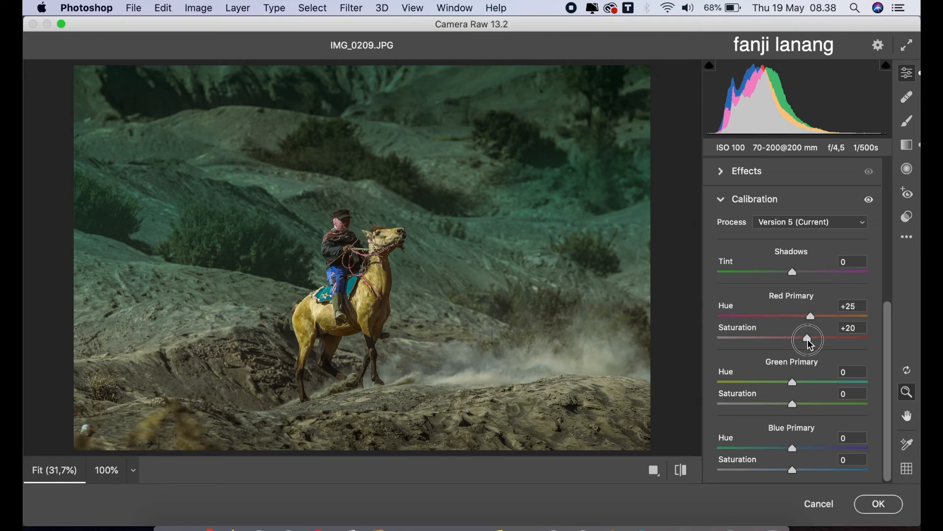
Set Green Primary to Hue +70 and Saturation +20, and Blue Primary to Hue -50 and Saturation +5.
drag(811, 382, 921, 387)
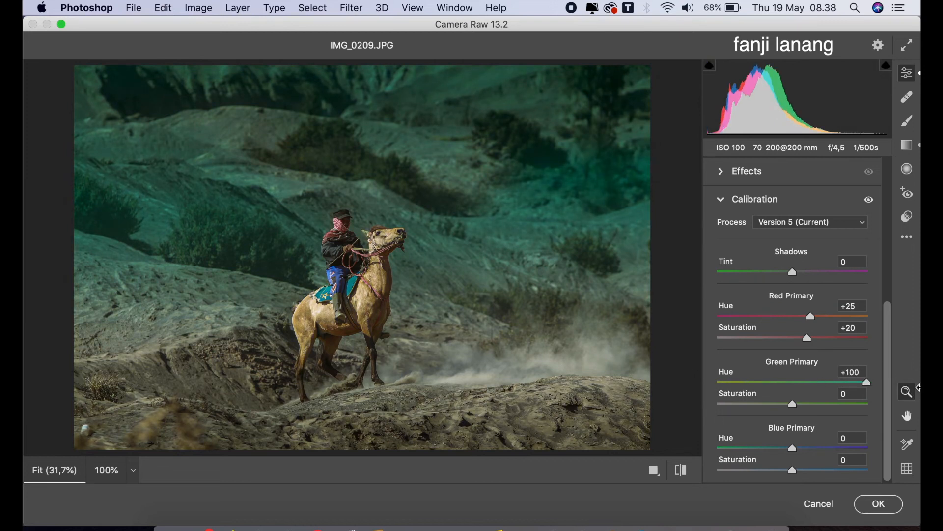
click(807, 404)
drag(810, 407, 811, 413)
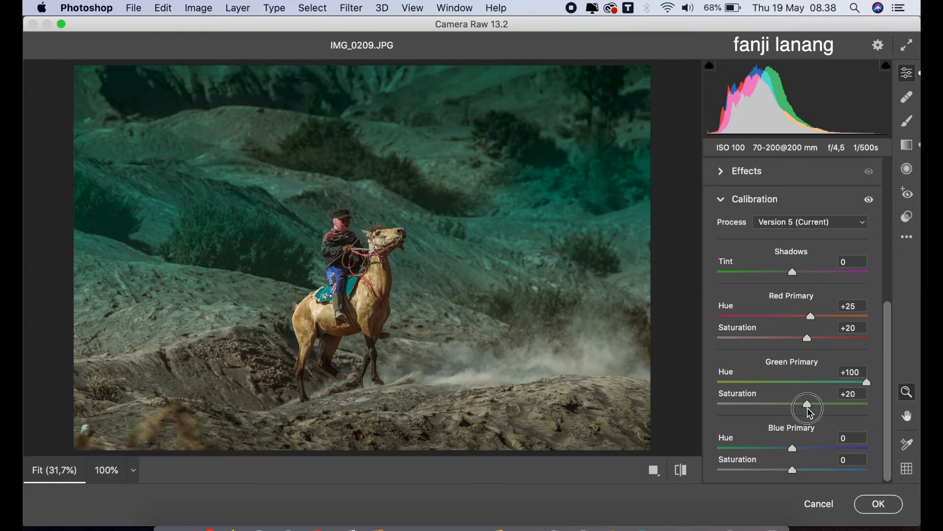
mouse_move(759, 448)
mouse_down()
mouse_move(693, 449)
mouse_move(757, 447)
mouse_up()
drag(867, 382, 847, 401)
mouse_move(797, 476)
mouse_down()
mouse_move(776, 476)
mouse_move(798, 480)
mouse_up()
drag(760, 450, 760, 453)
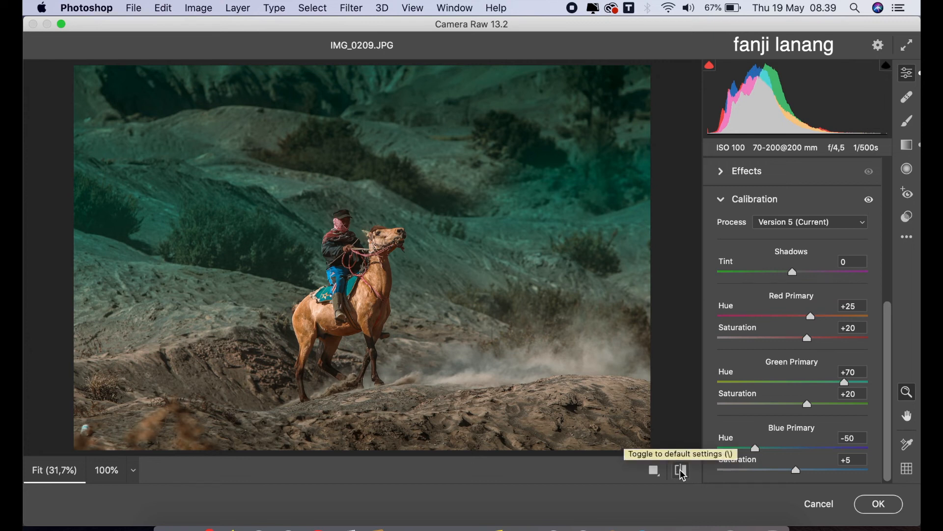
Compare against default settings and apply the Camera Raw Filter.
click(682, 473)
click(682, 473)
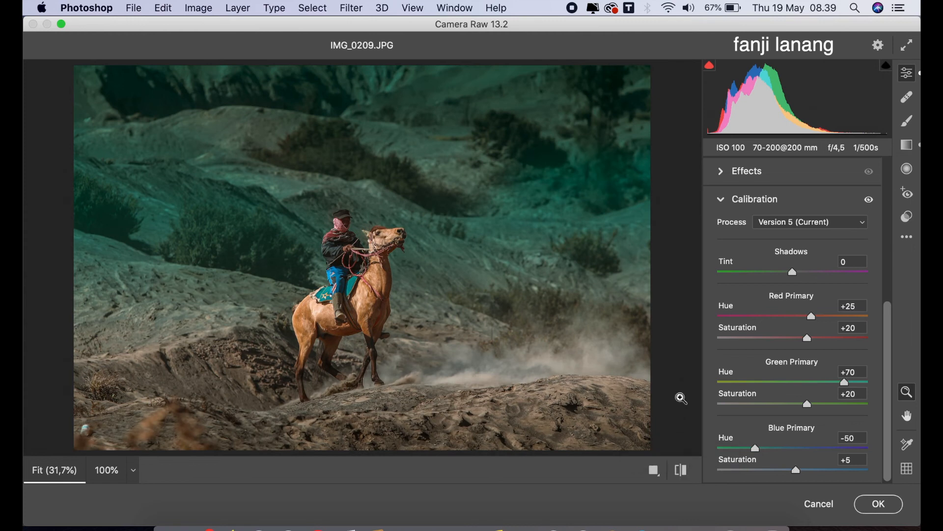
click(893, 507)
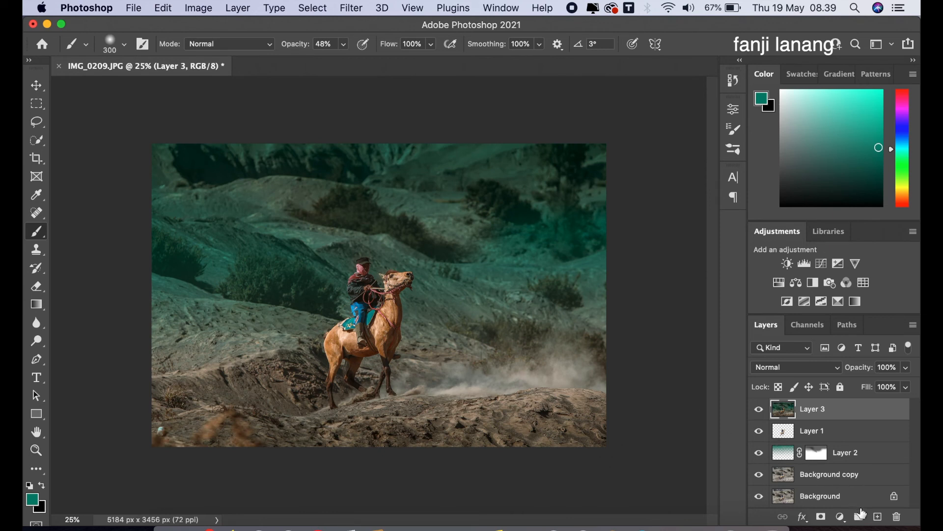
Add a Levels adjustment layer and move the white and black input sliders slightly inward.
click(841, 517)
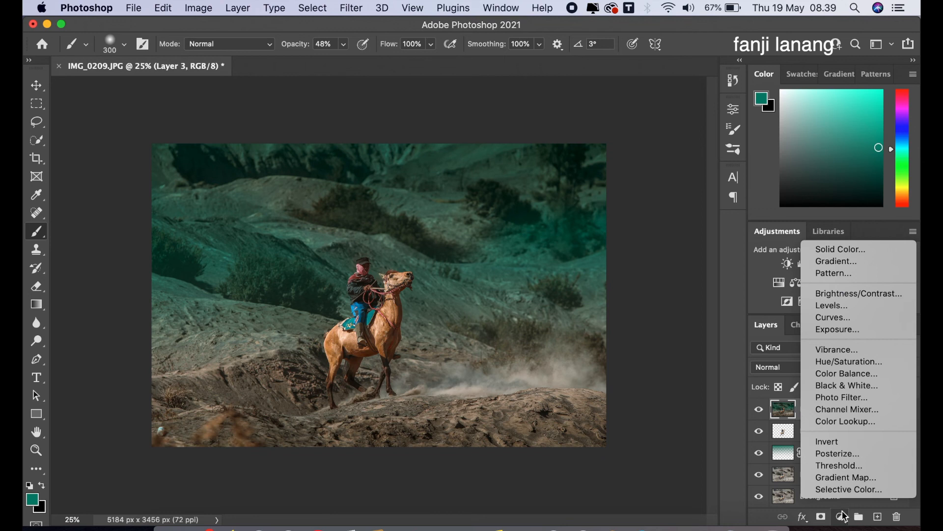
click(833, 305)
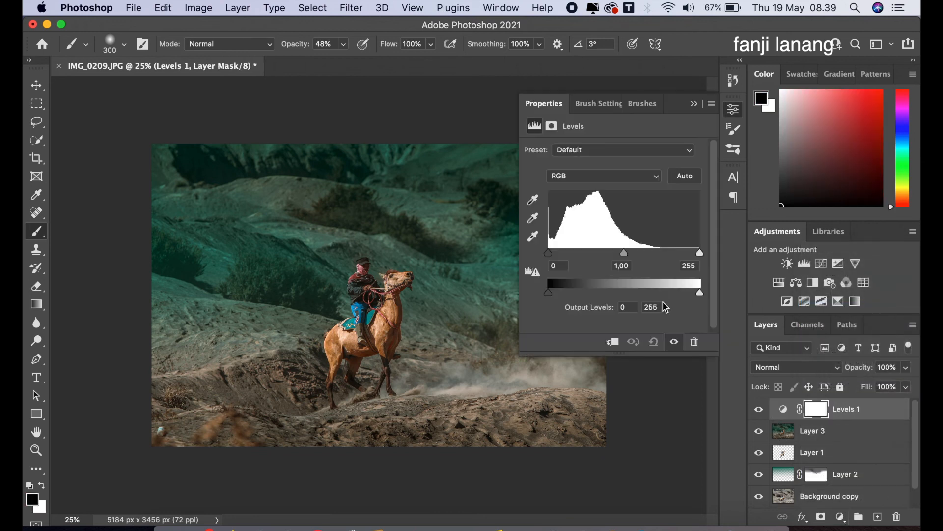
click(665, 254)
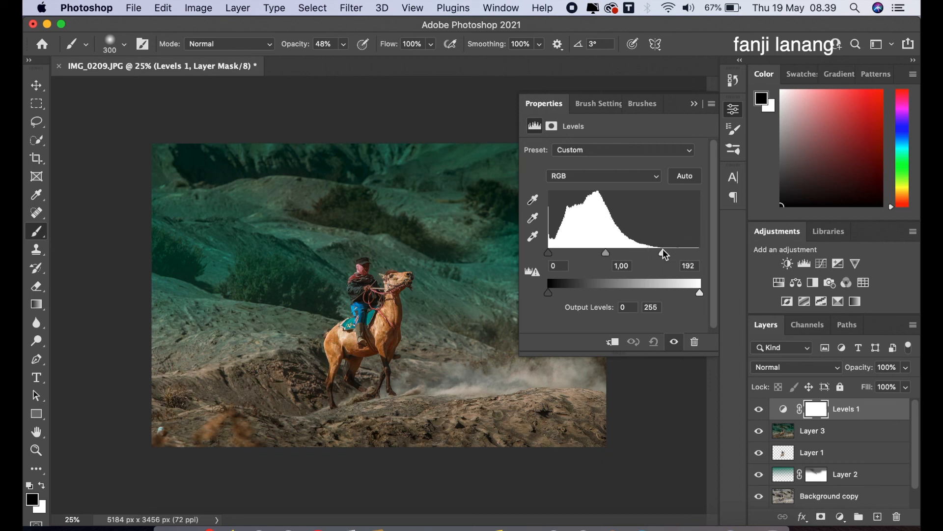
drag(663, 253, 695, 257)
drag(549, 253, 555, 256)
click(694, 104)
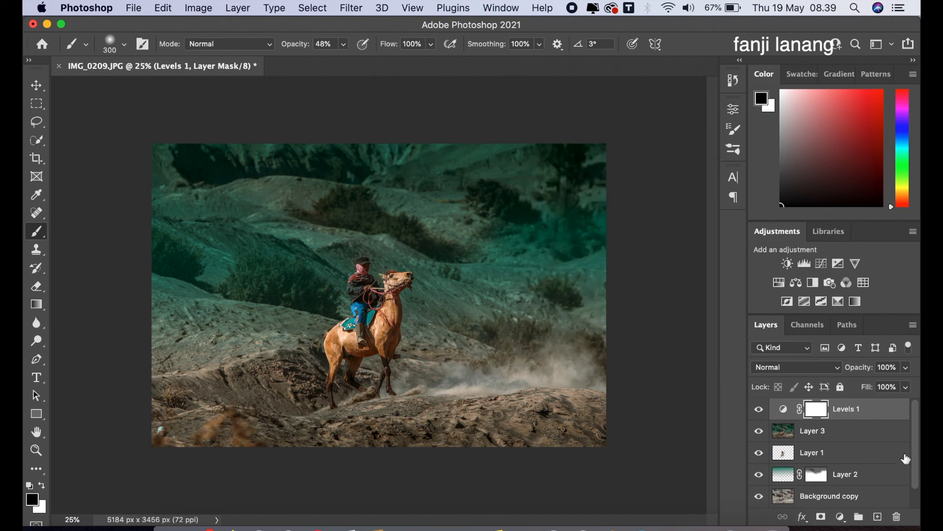
On a new layer, stamp the signature brush in white at 500 px near the image's lower-right corner.
click(877, 517)
alt+click(247, 272)
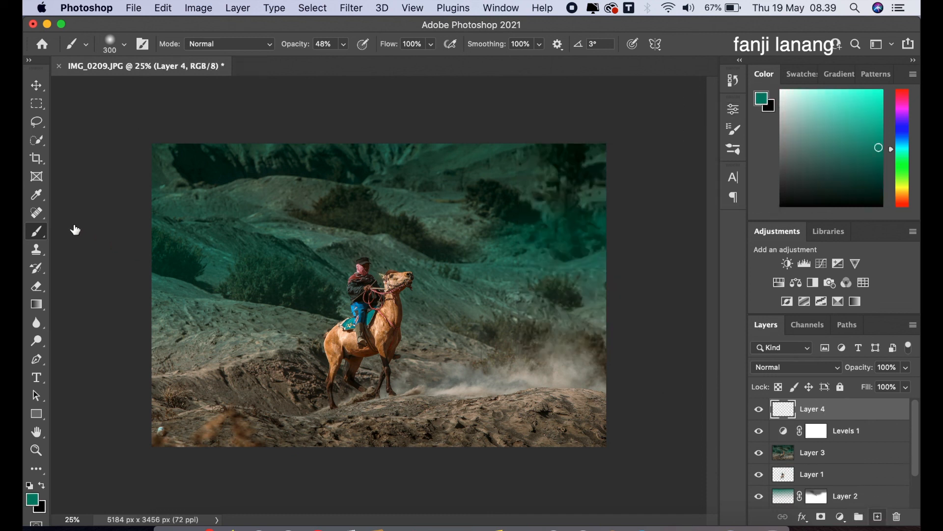
click(123, 49)
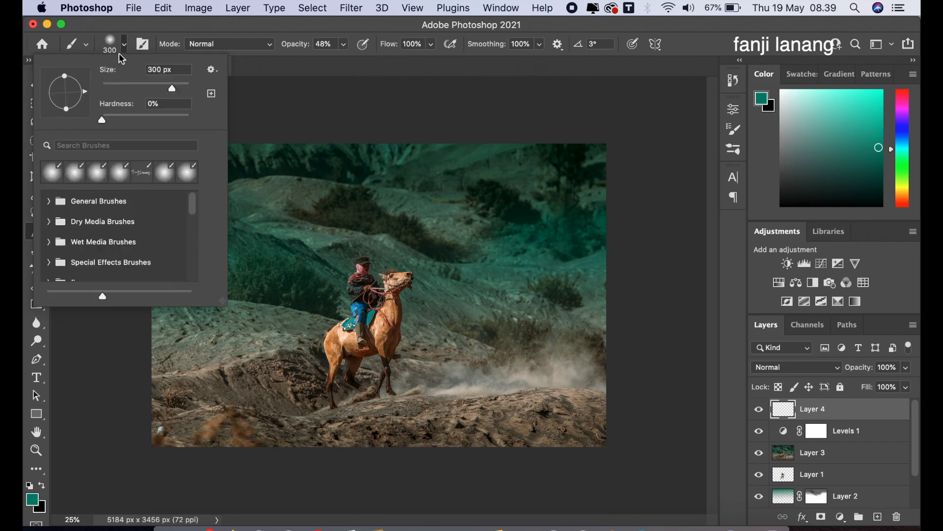
click(135, 173)
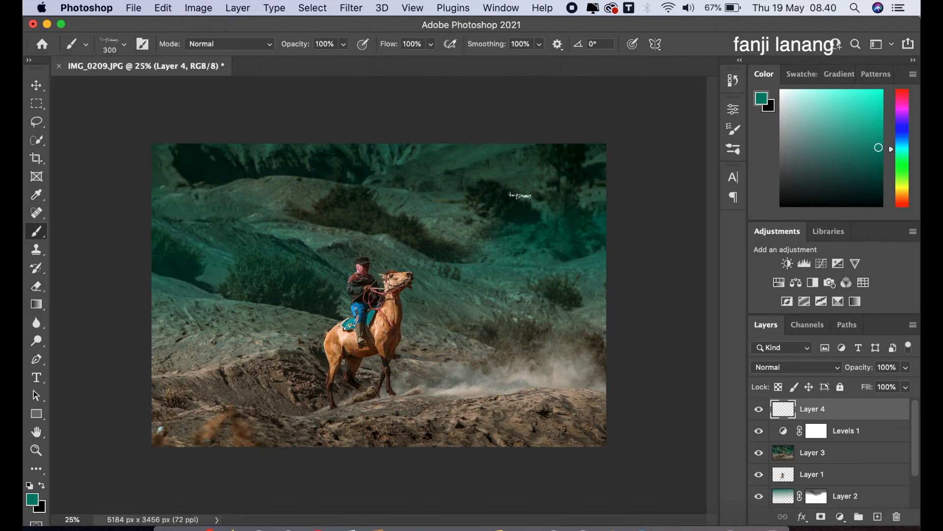
click(42, 488)
click(28, 486)
key(x)
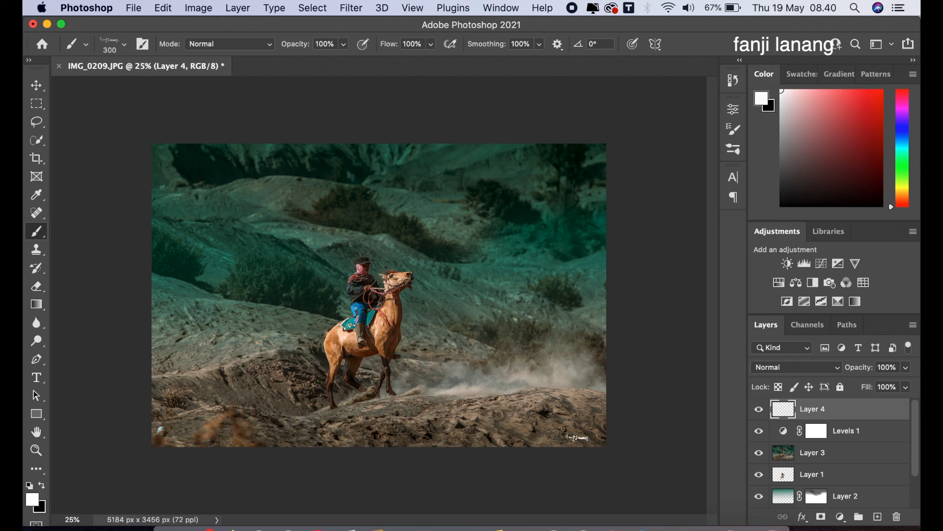
key(bracketright)
click(575, 434)
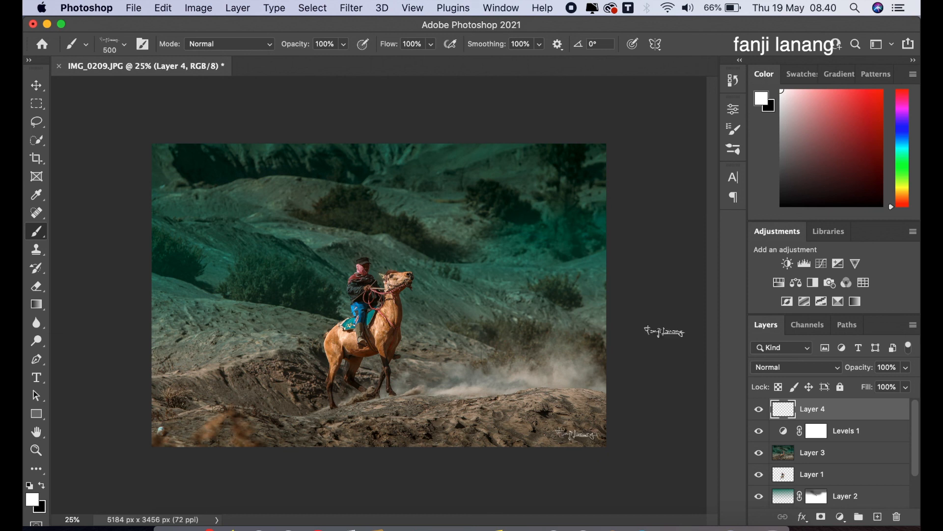